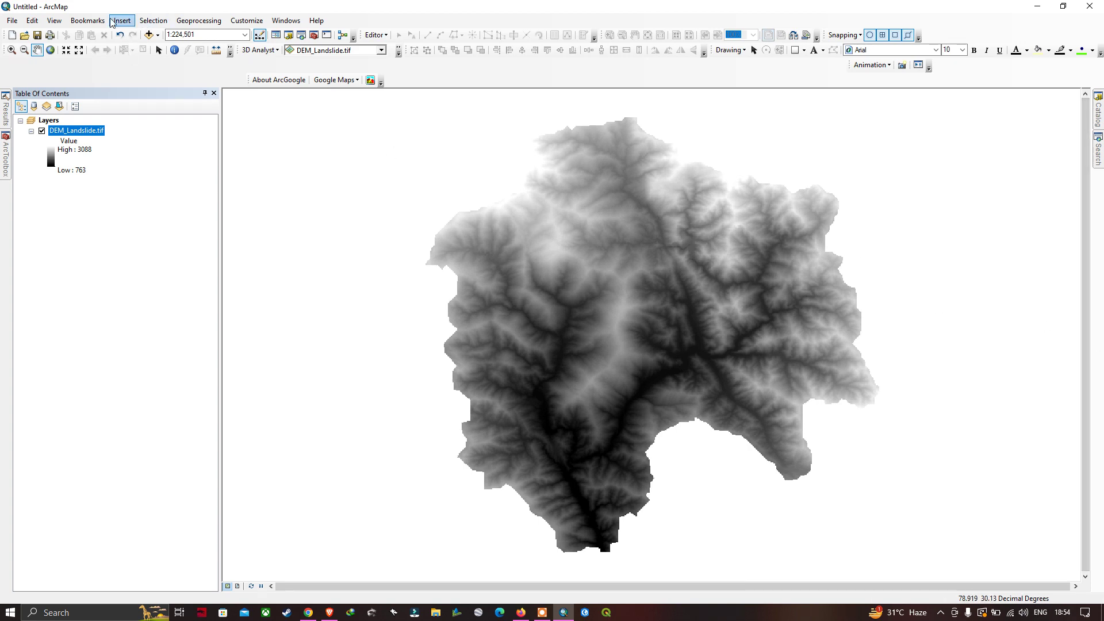
Step: Open the Aspect tool from the Surface toolset of the Spatial Analyst Tools
drag(622, 228, 561, 216)
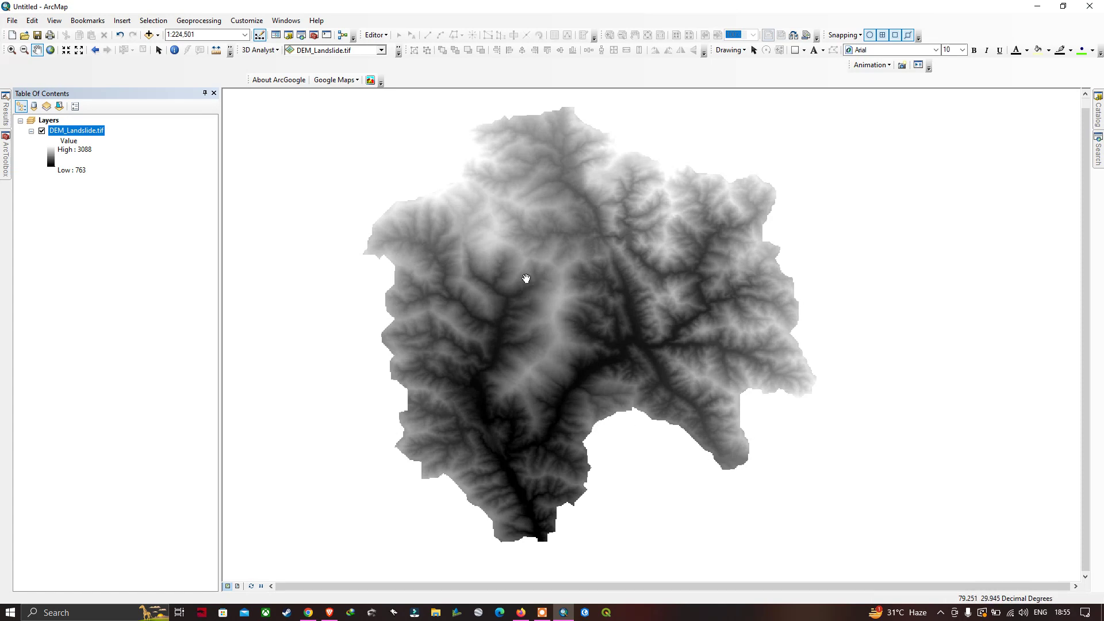
click(315, 35)
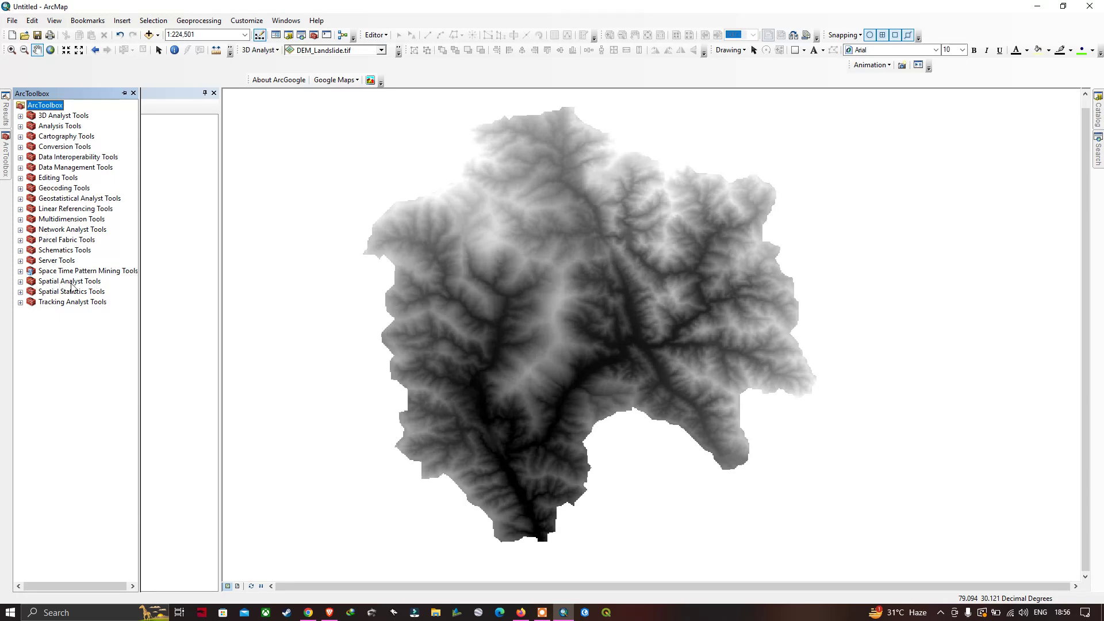
click(20, 282)
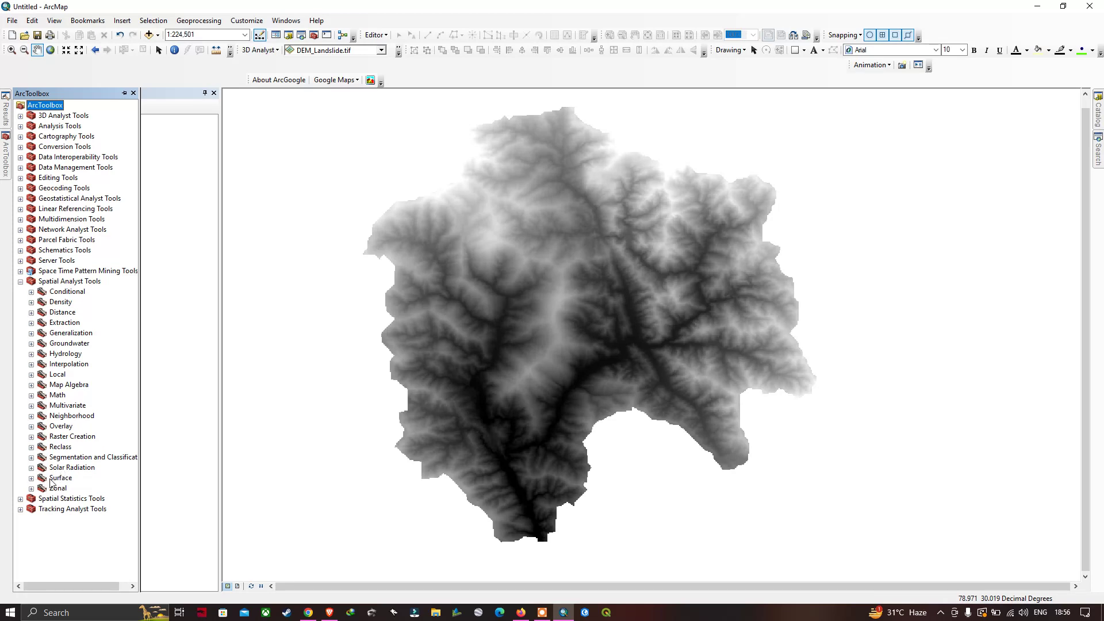
click(32, 479)
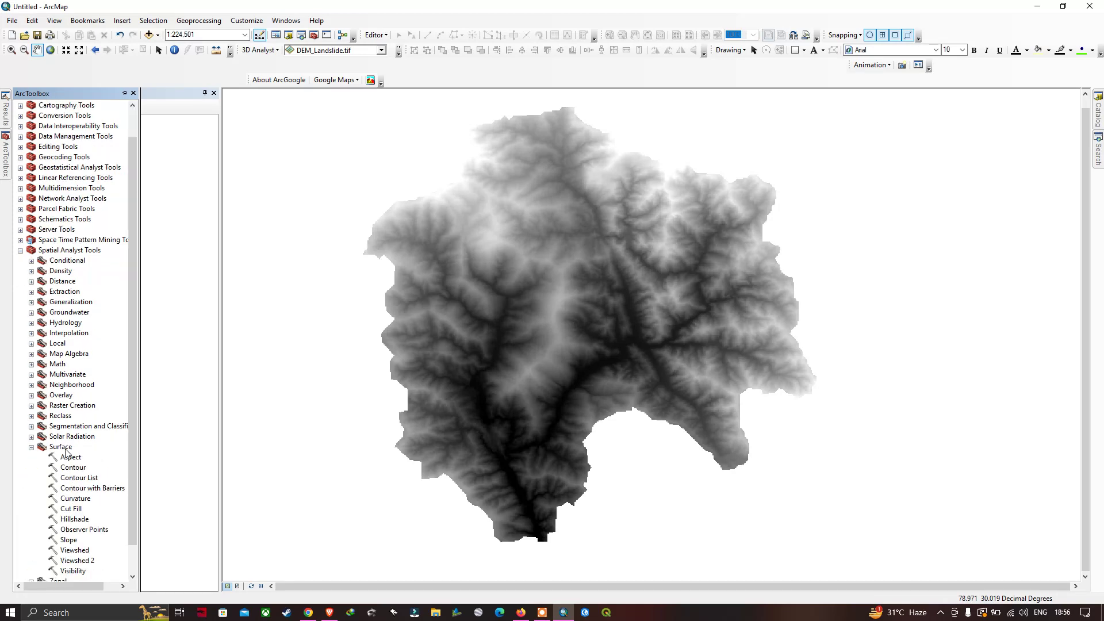
scroll(67, 457, down, 1)
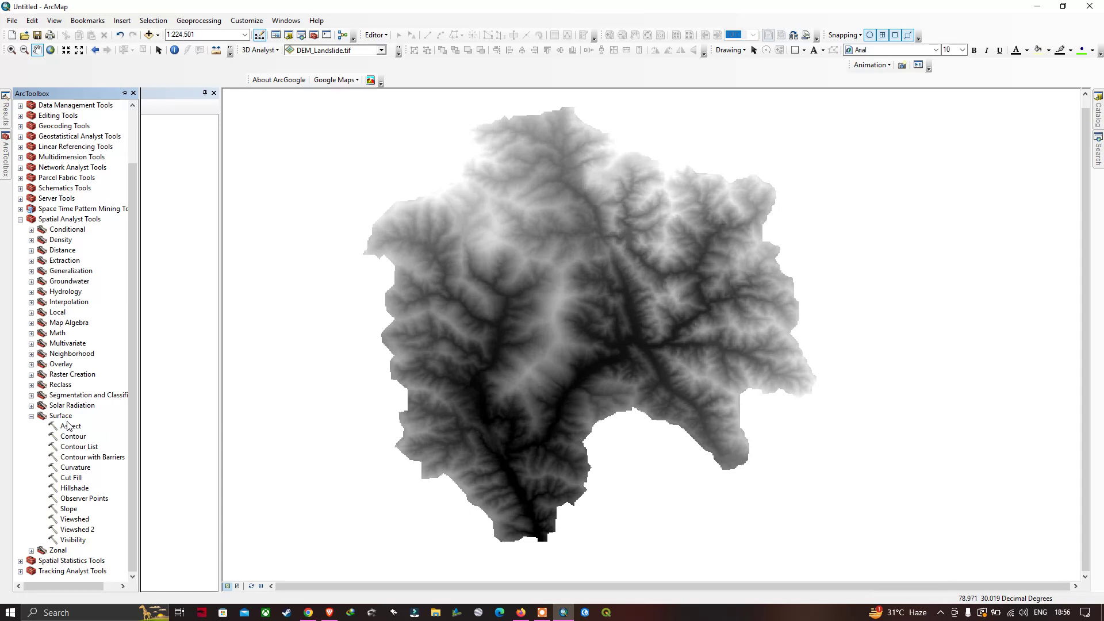
click(68, 425)
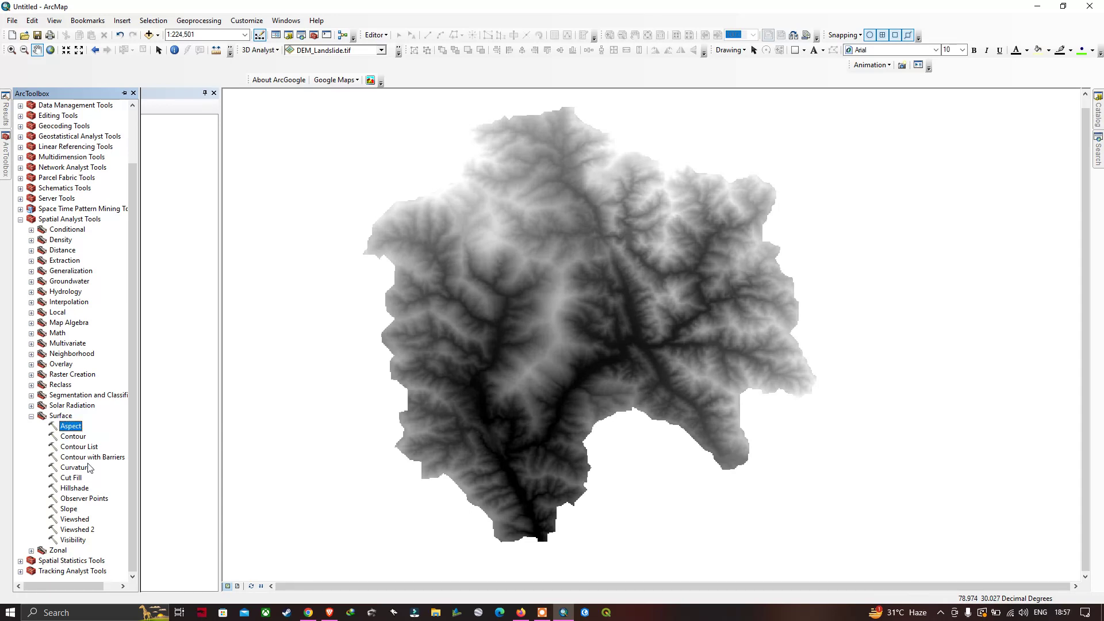
double_click(72, 427)
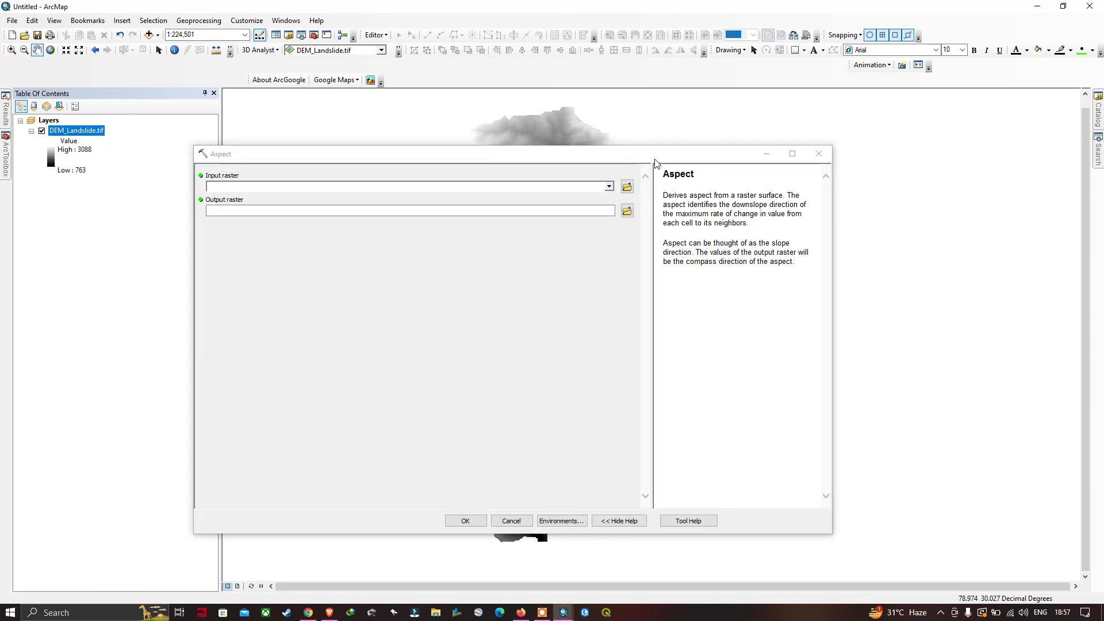
drag(655, 162, 718, 174)
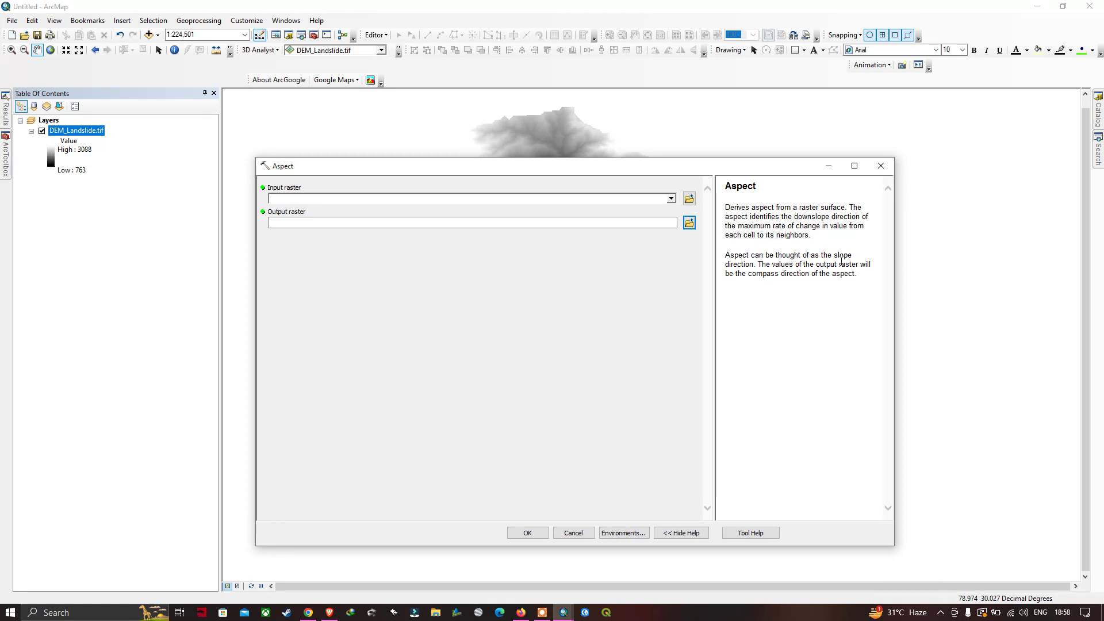
Step: Run Aspect on DEM_Landslide.tif, saving the output raster as Aspect in the scrap folder
click(670, 199)
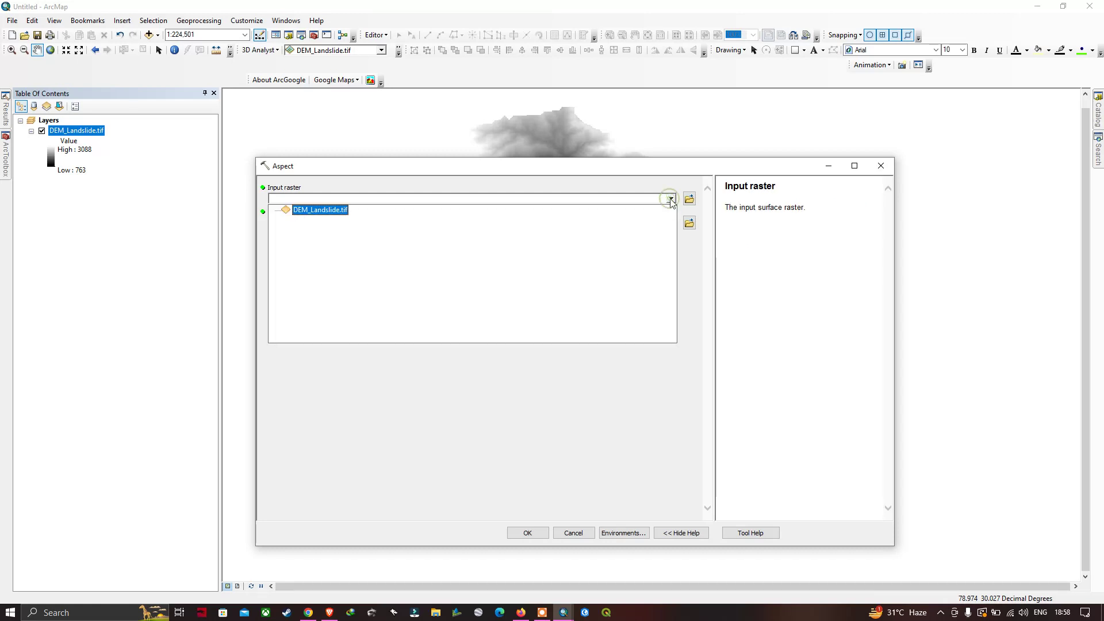
click(313, 210)
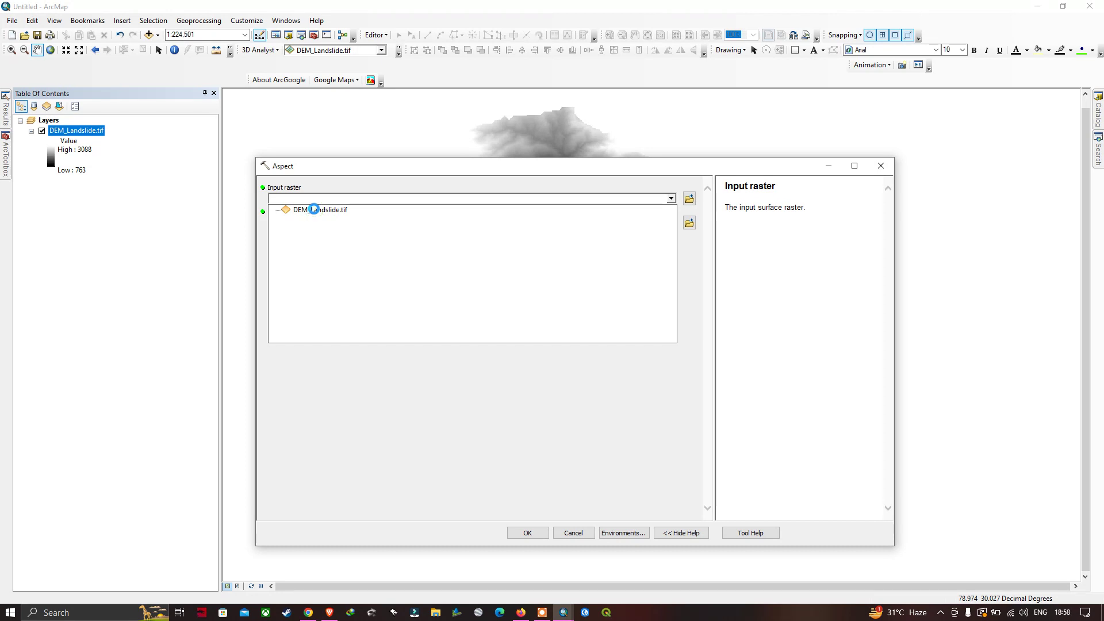
click(694, 223)
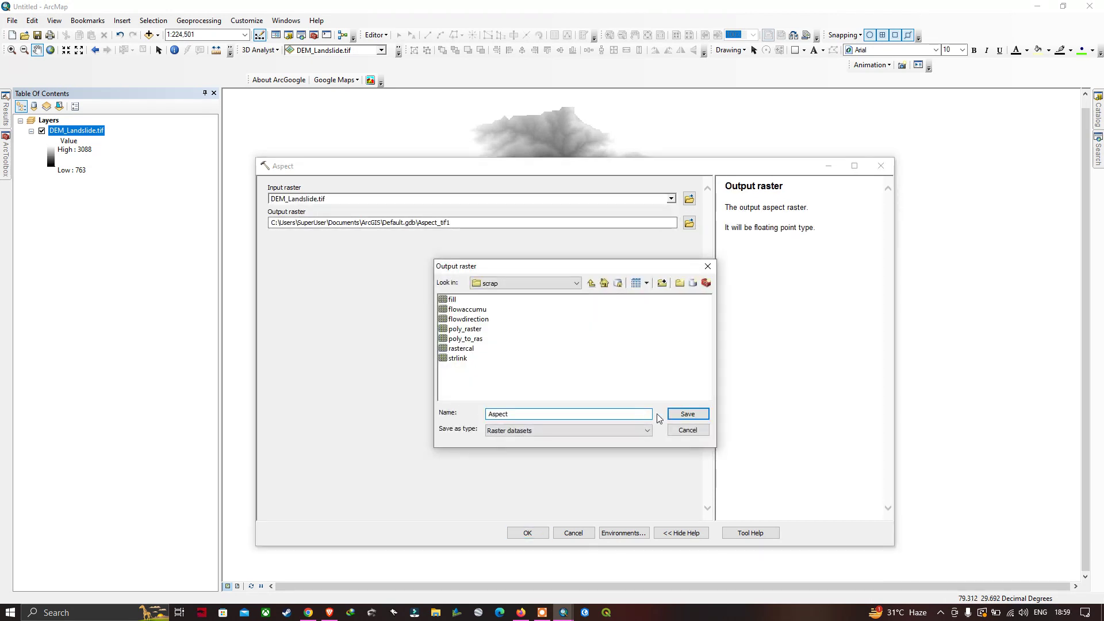
click(690, 417)
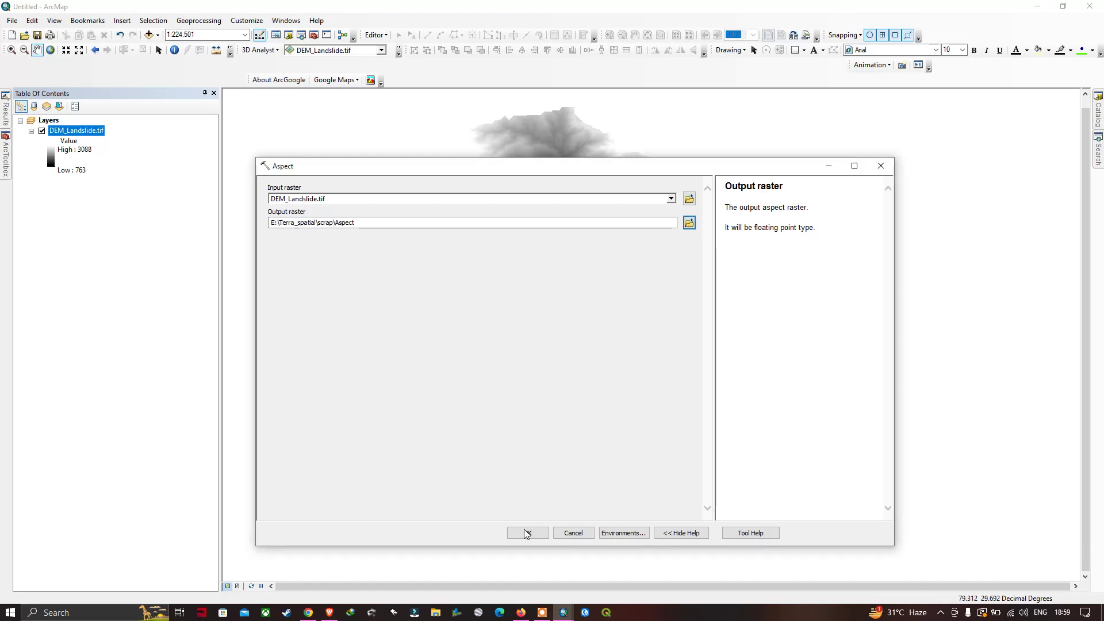
click(527, 534)
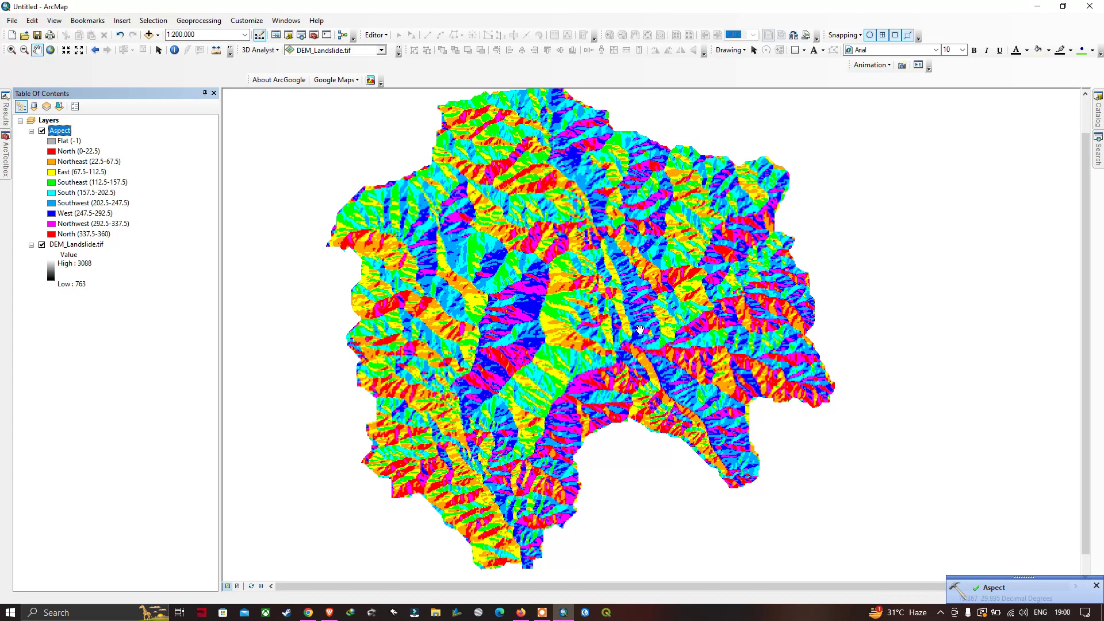
Step: Open the Slope tool from the Surface toolset and choose DEM_Landslide.tif as its input raster
drag(590, 244, 603, 243)
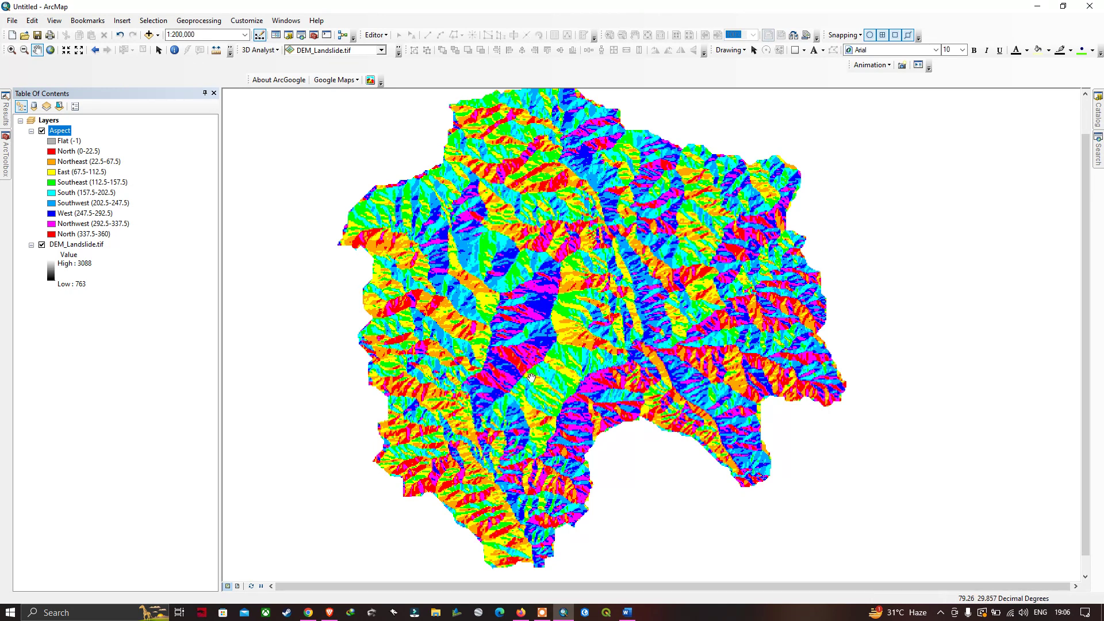
click(4, 161)
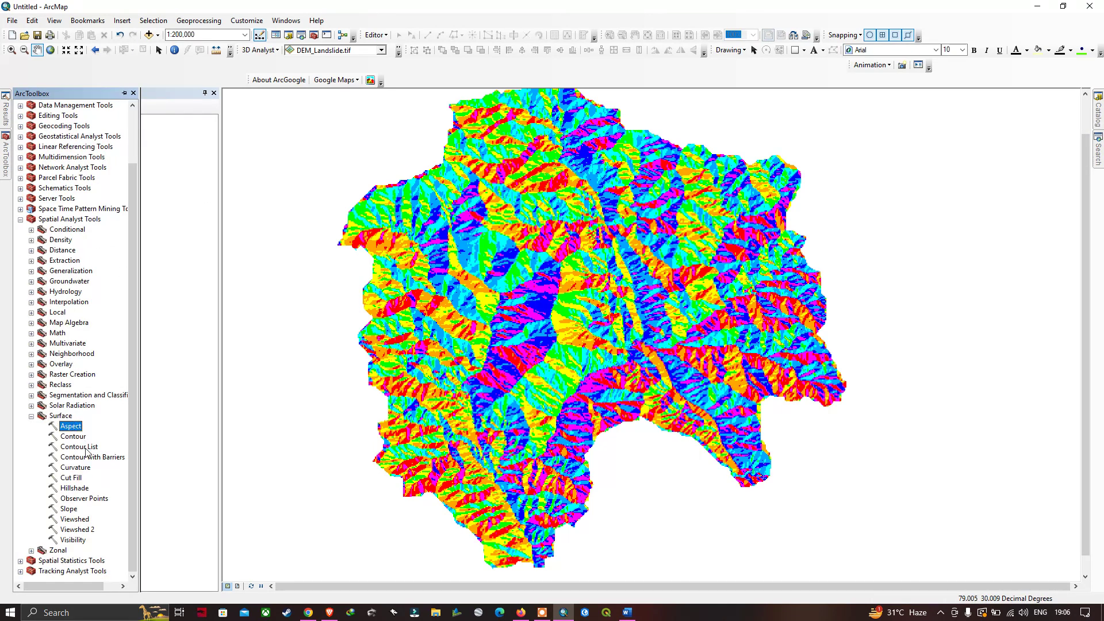
double_click(72, 510)
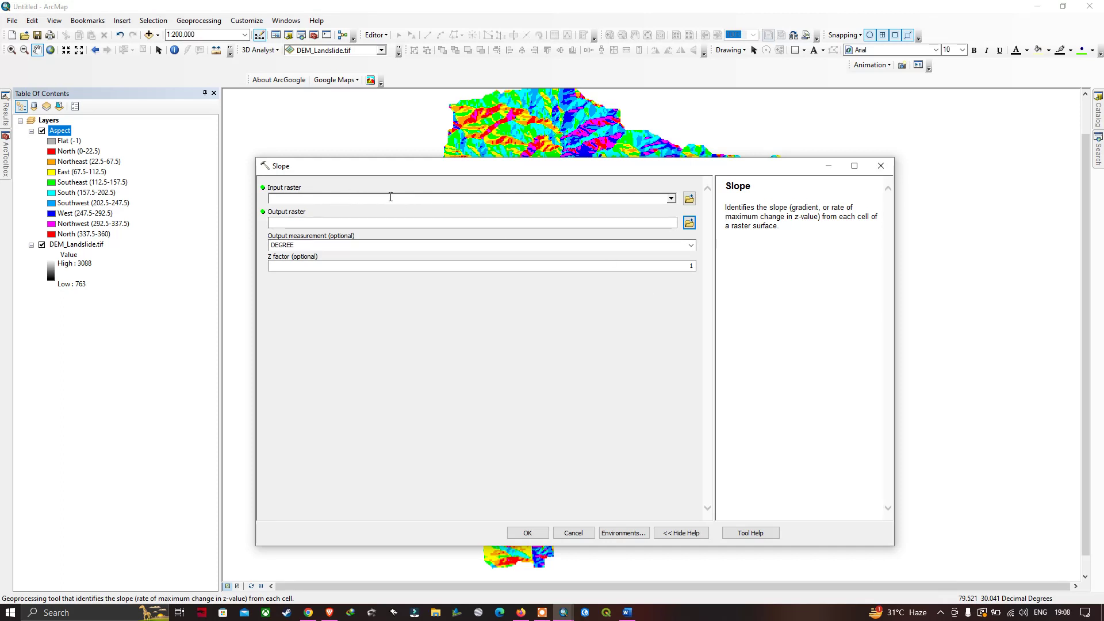
click(671, 199)
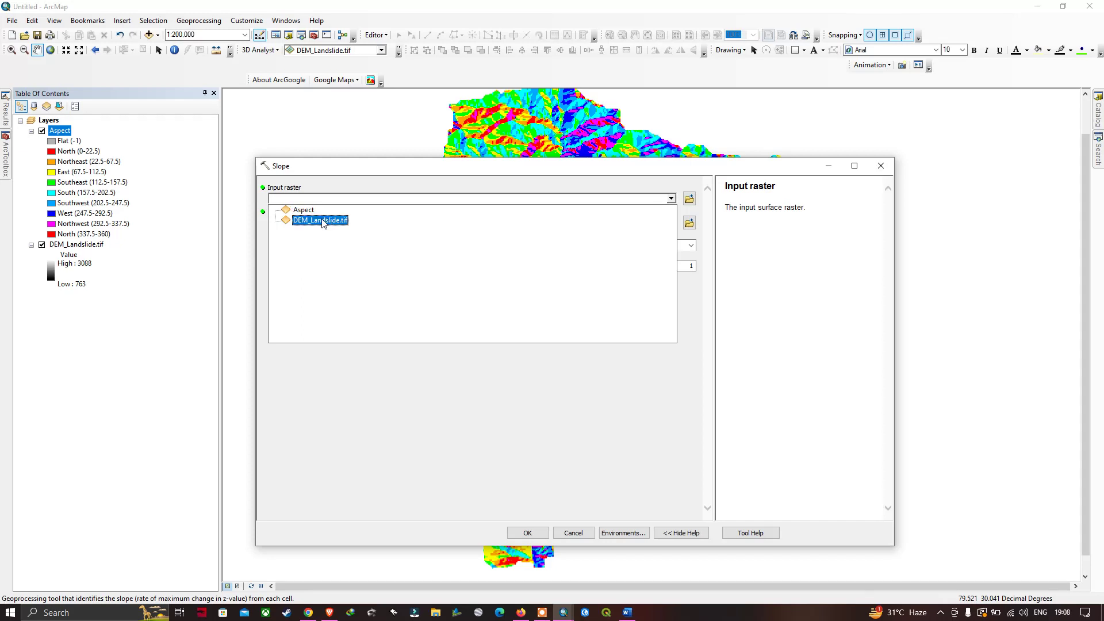
click(317, 190)
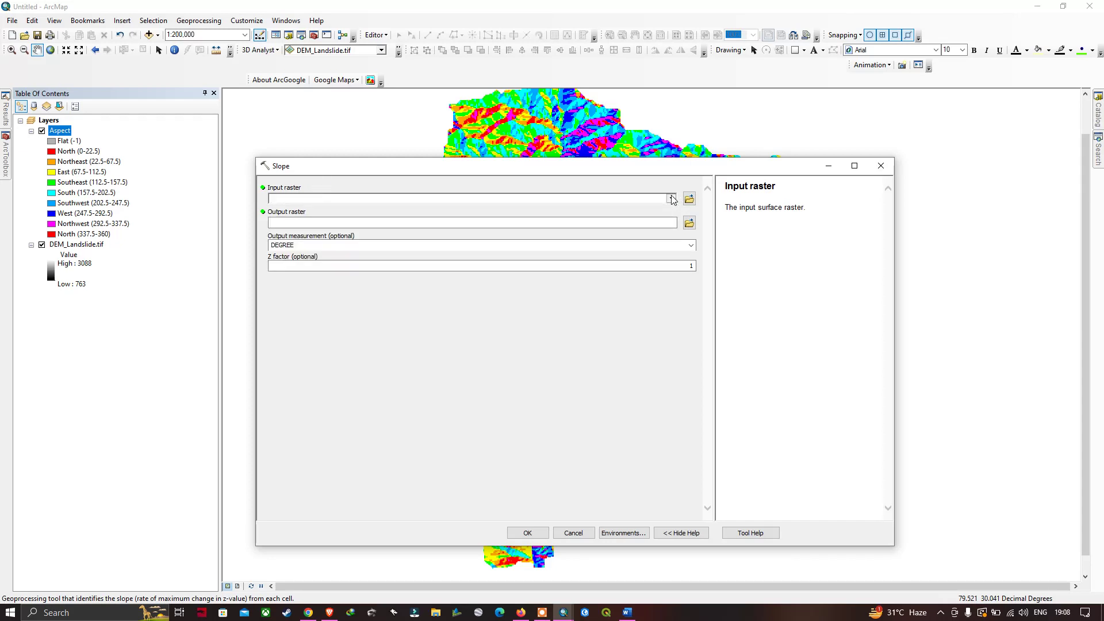
click(671, 198)
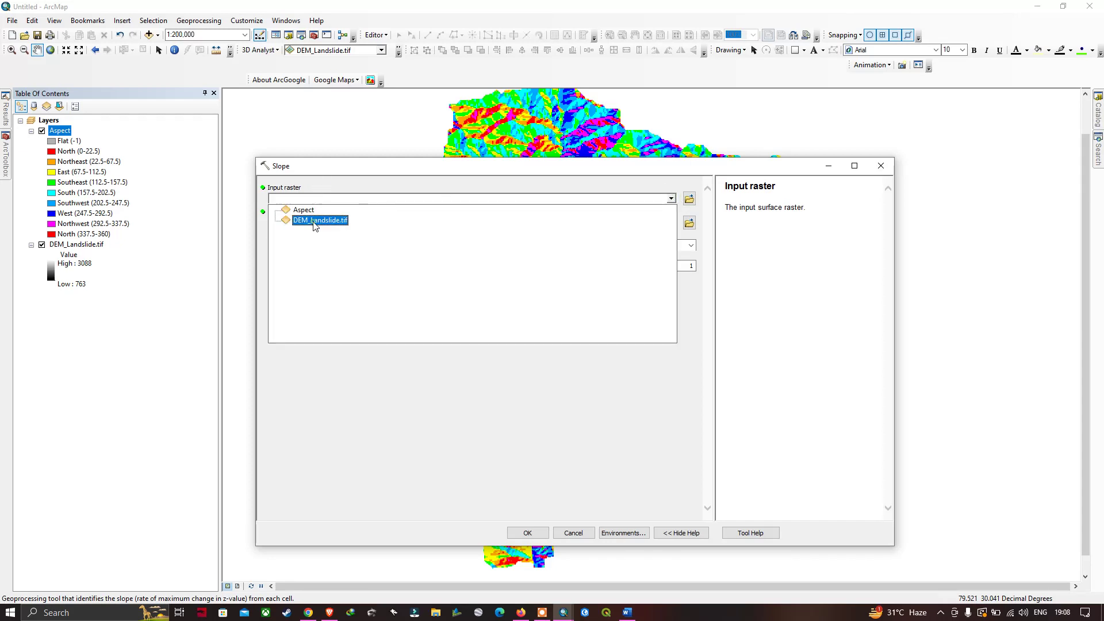
click(313, 221)
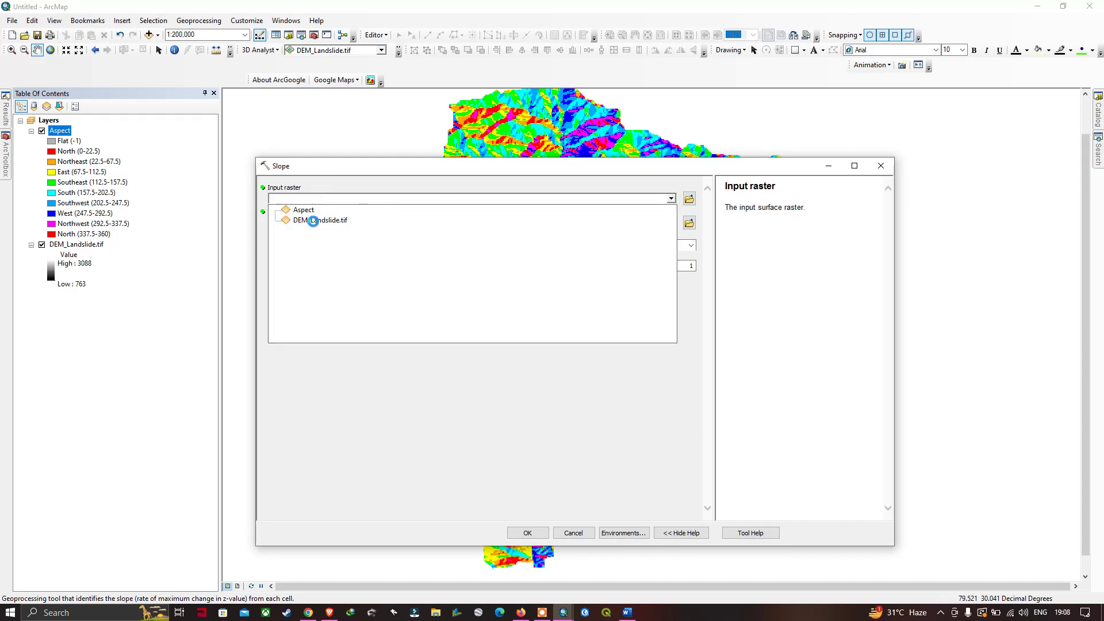
Step: Set the slope output raster to be saved as Slope in the scrap folder
click(689, 223)
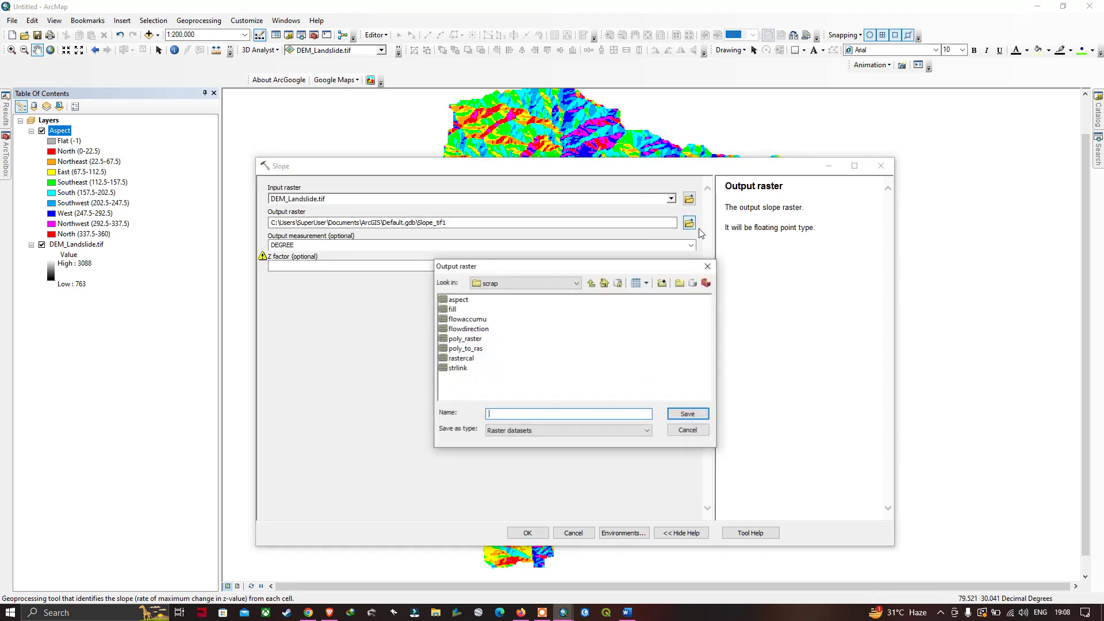
text(Slope)
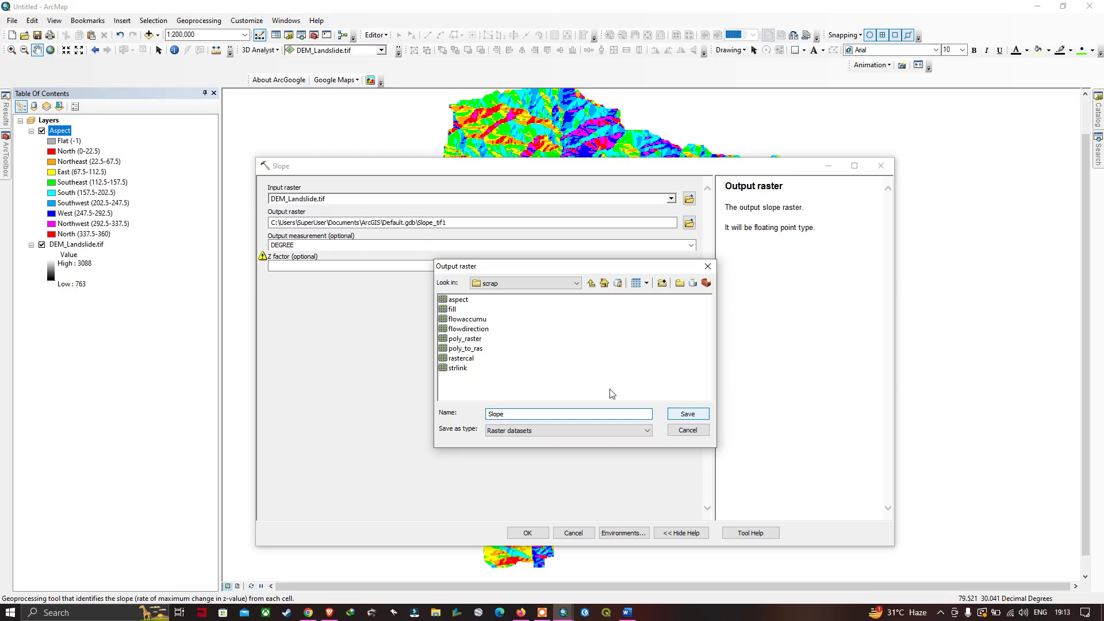
click(688, 414)
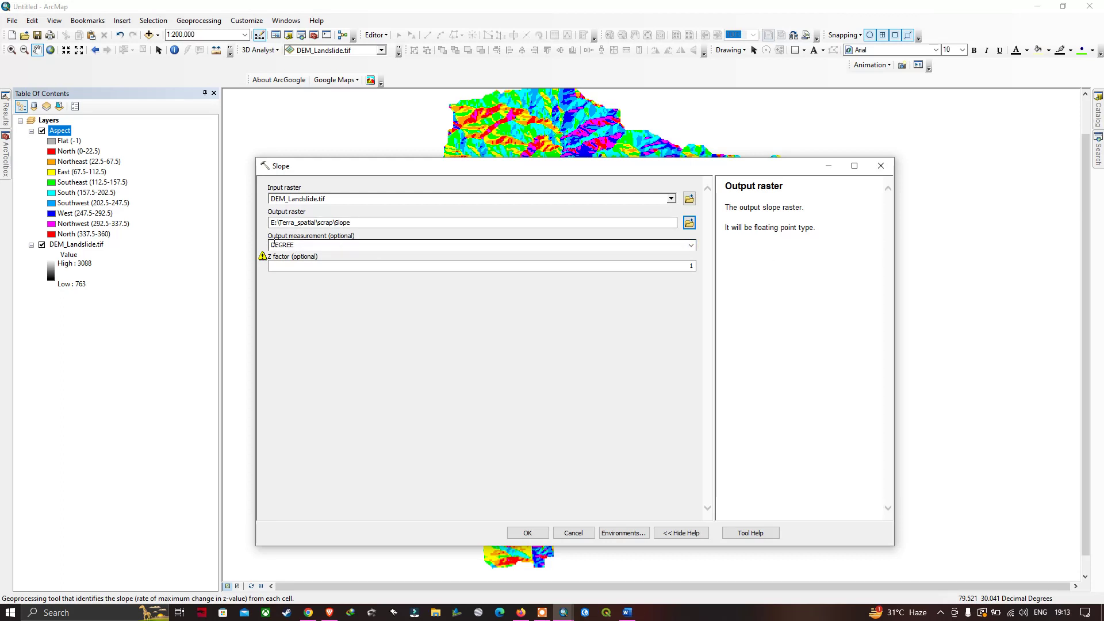
Step: Set the slope's output measurement to PERCENT_RISE and run the Slope tool
click(695, 245)
click(691, 246)
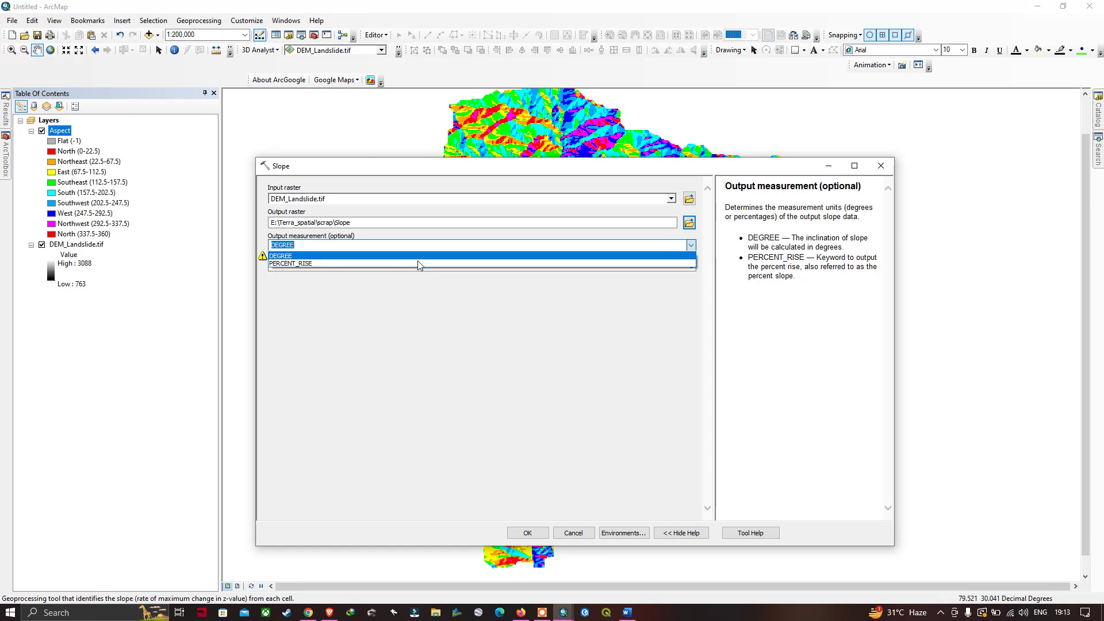
click(310, 246)
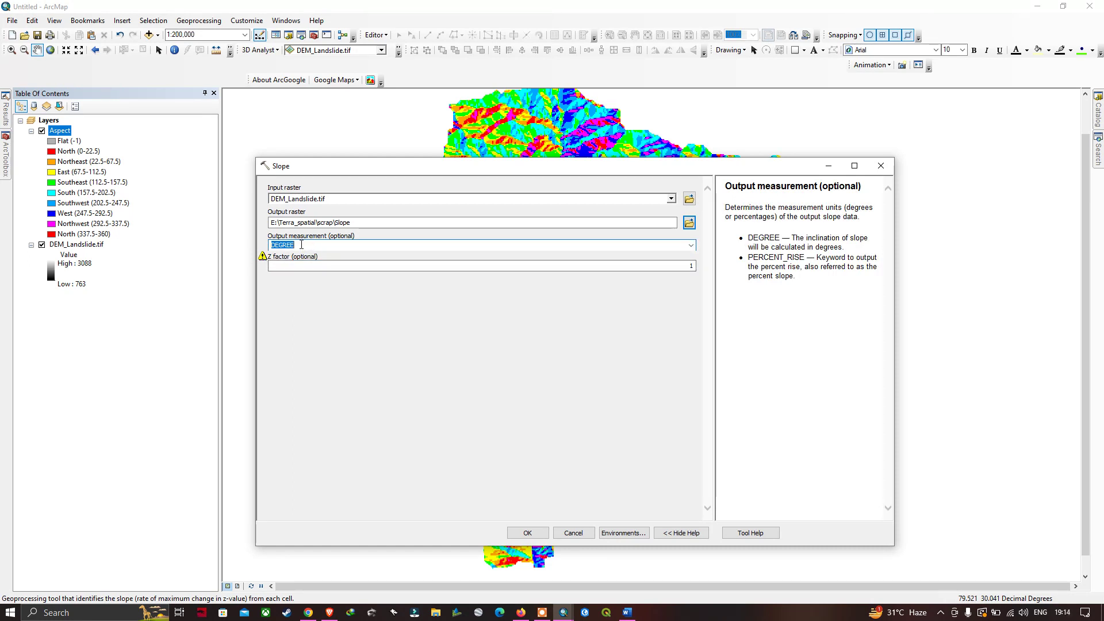
key(alt+Tab)
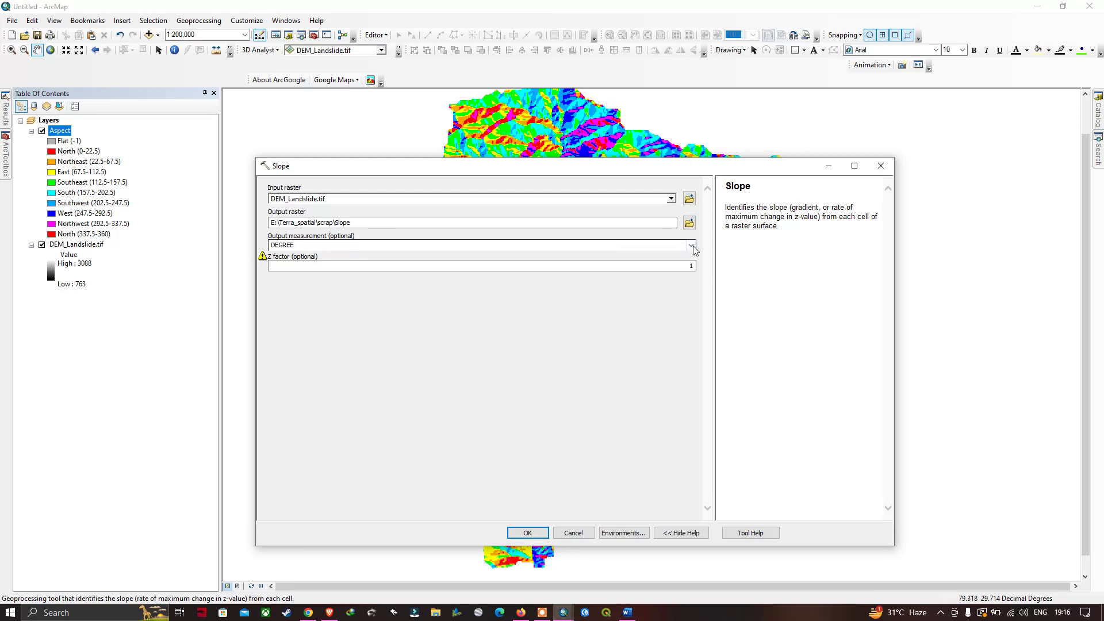
click(640, 245)
click(290, 263)
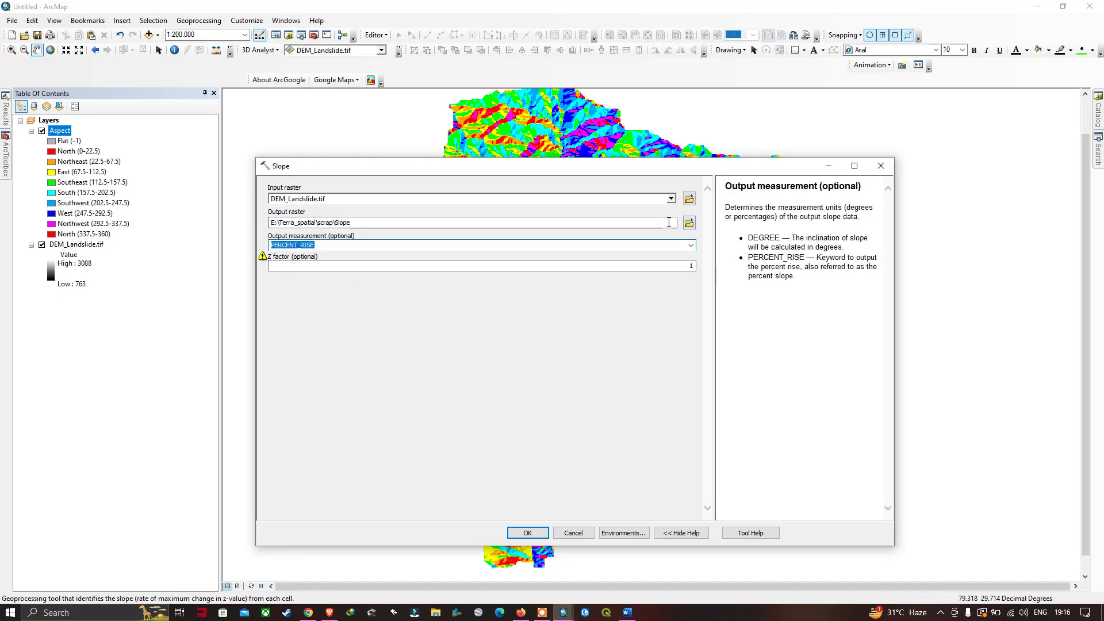
click(529, 534)
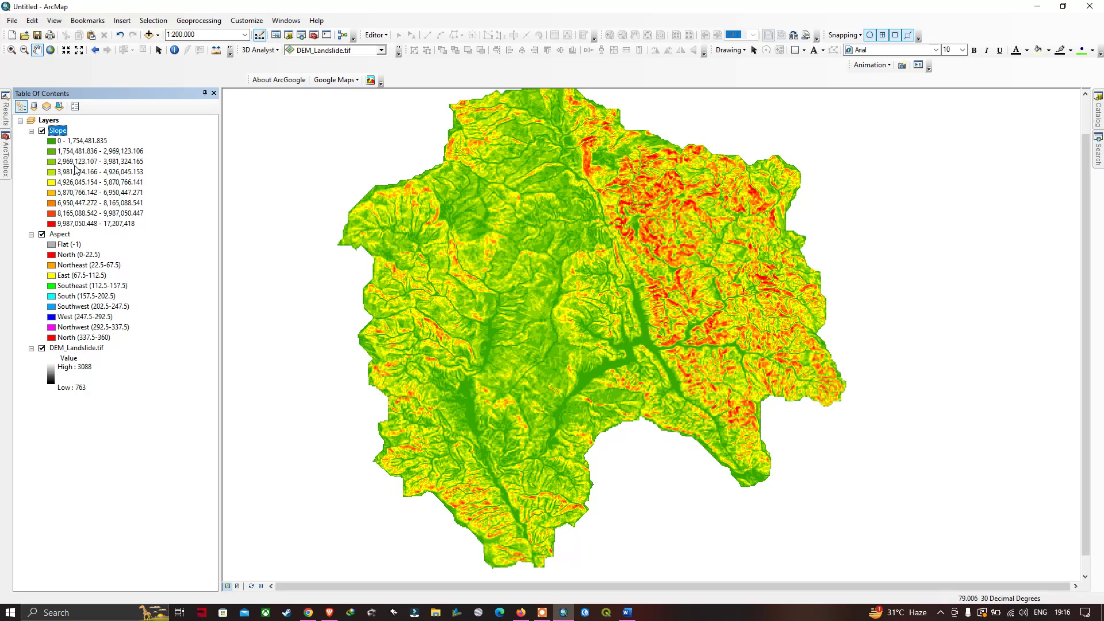
Step: Reclassify the Slope layer's symbology into 5 natural-breaks classes and apply it to the map
click(62, 130)
right_click(60, 131)
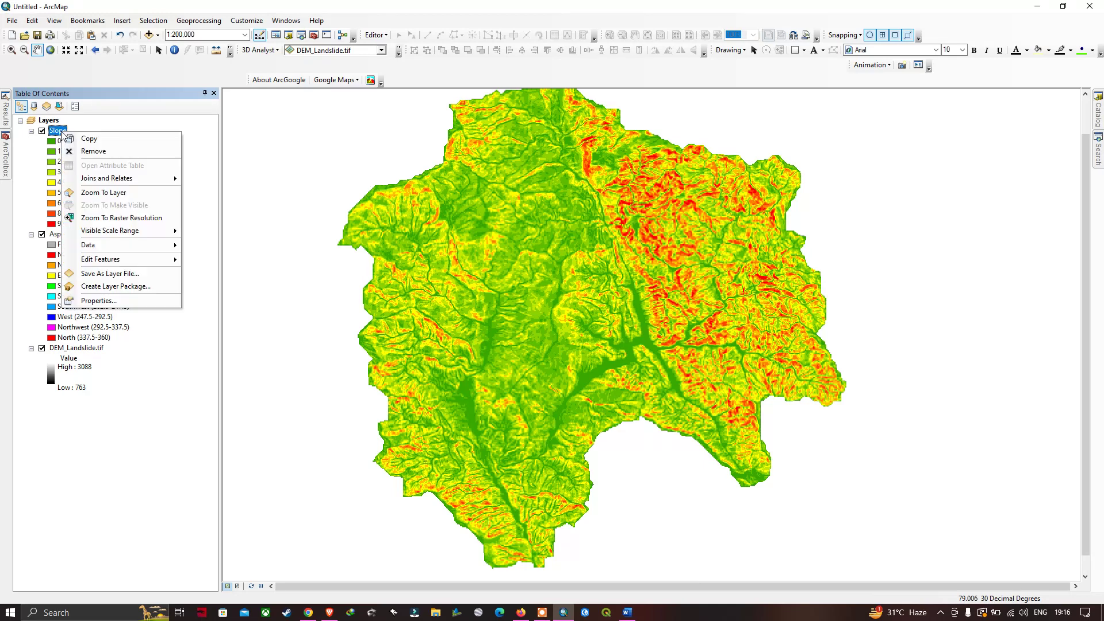
click(99, 296)
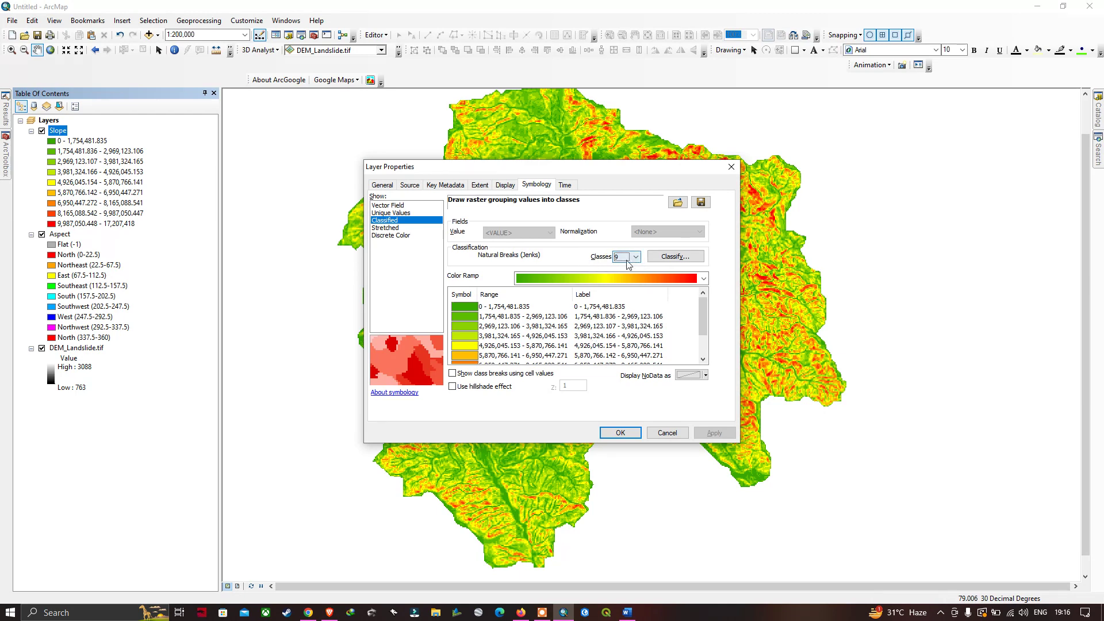
click(626, 260)
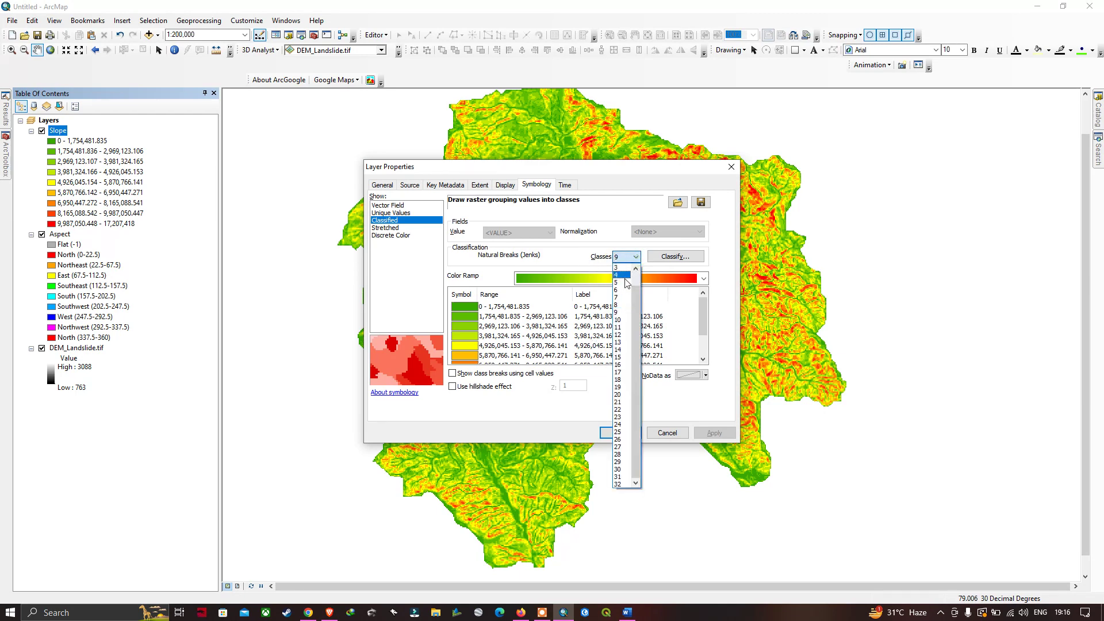
click(622, 282)
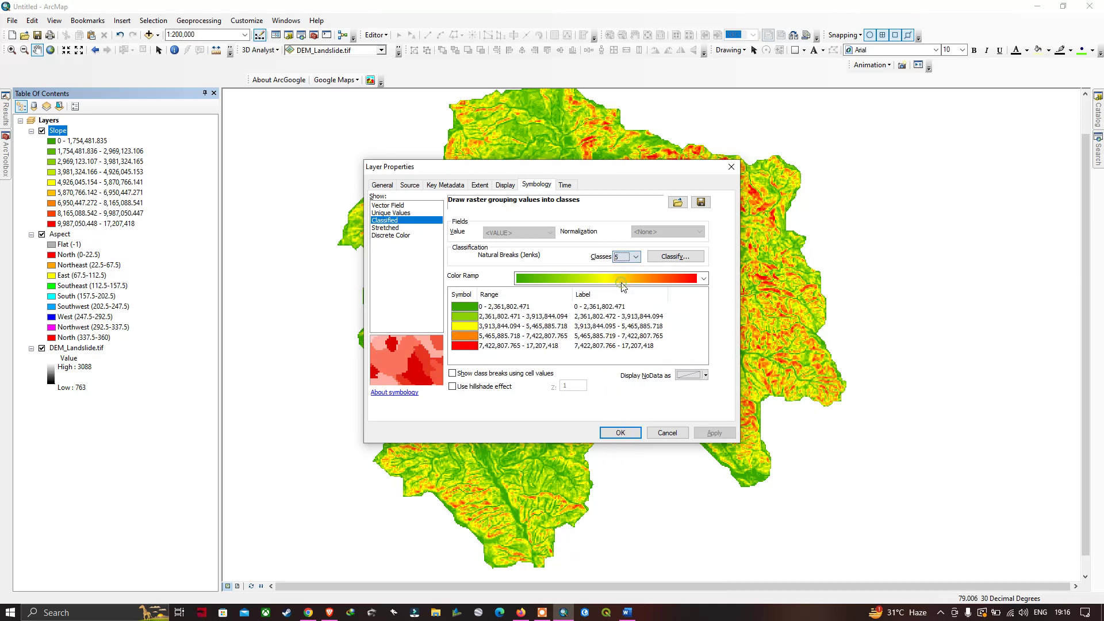
click(625, 257)
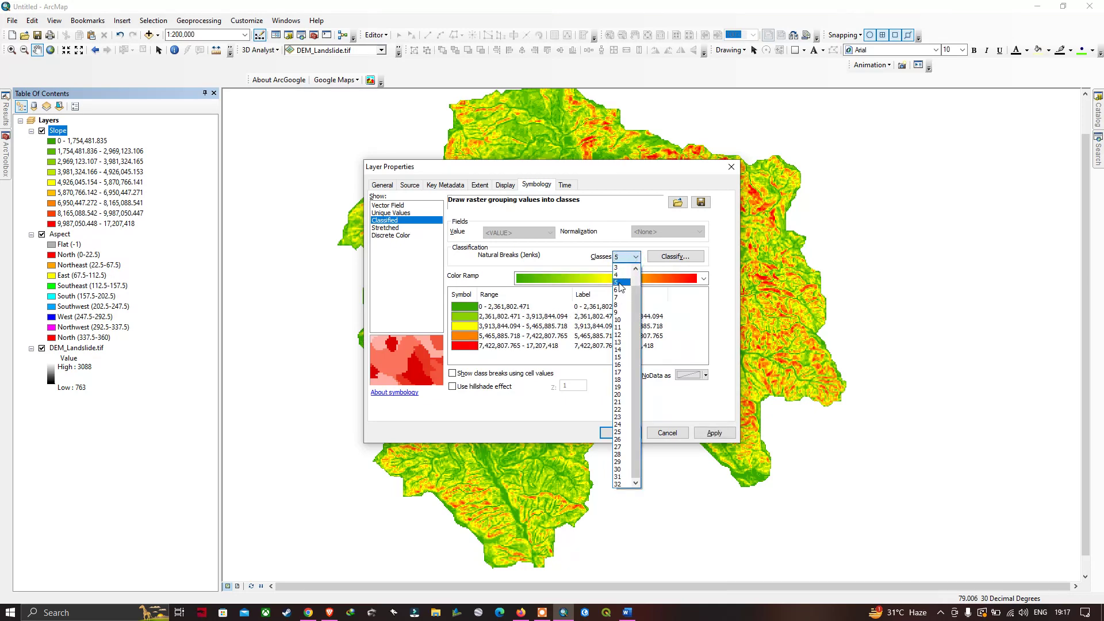
click(622, 283)
click(621, 433)
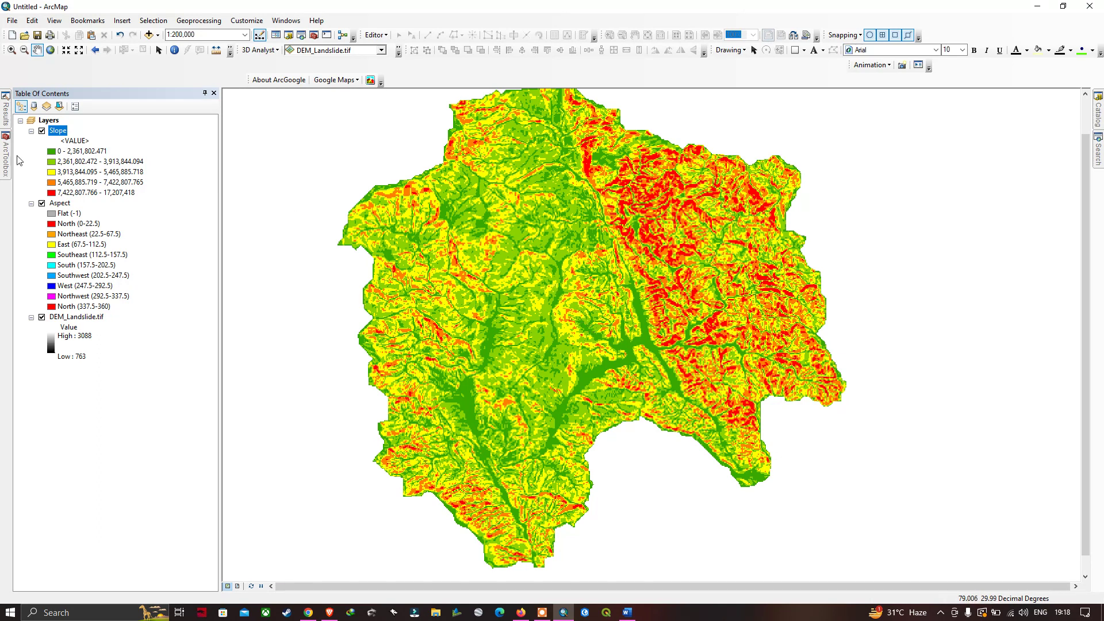
mouse_move(6, 152)
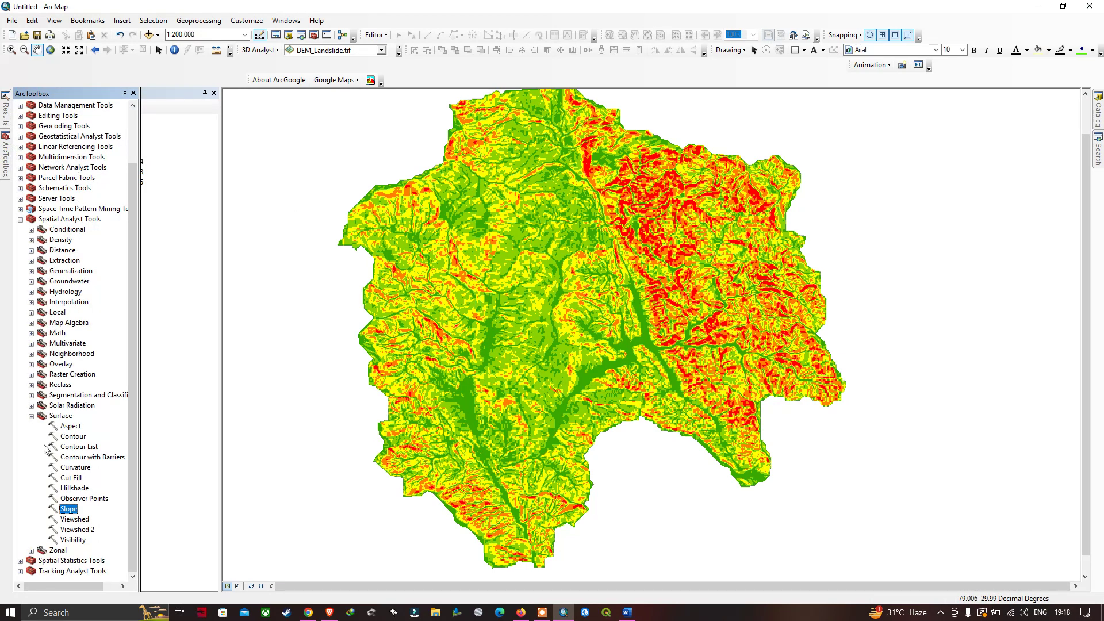
Step: Open the Contour tool from the Surface toolset and choose DEM_Landslide.tif as its input raster
click(82, 438)
double_click(80, 440)
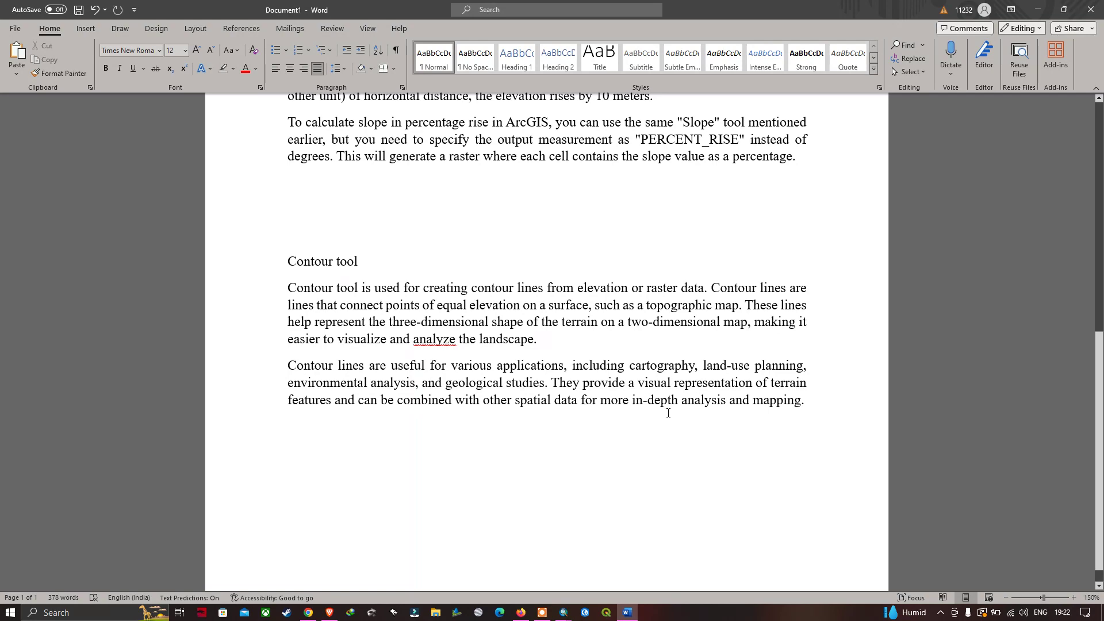
key(alt+Tab)
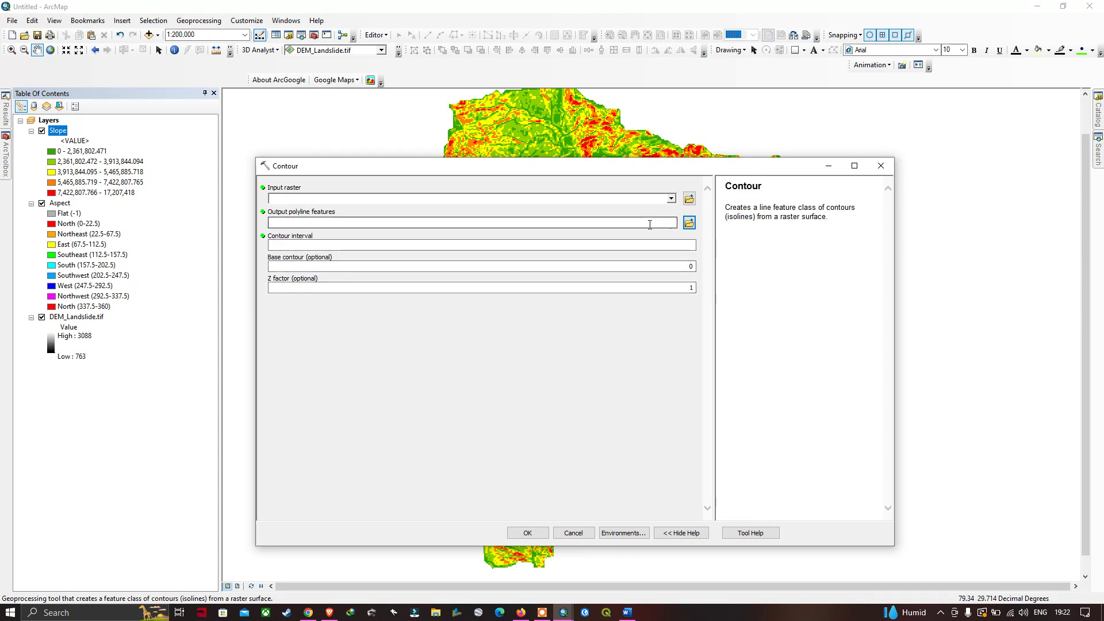
click(670, 198)
click(671, 199)
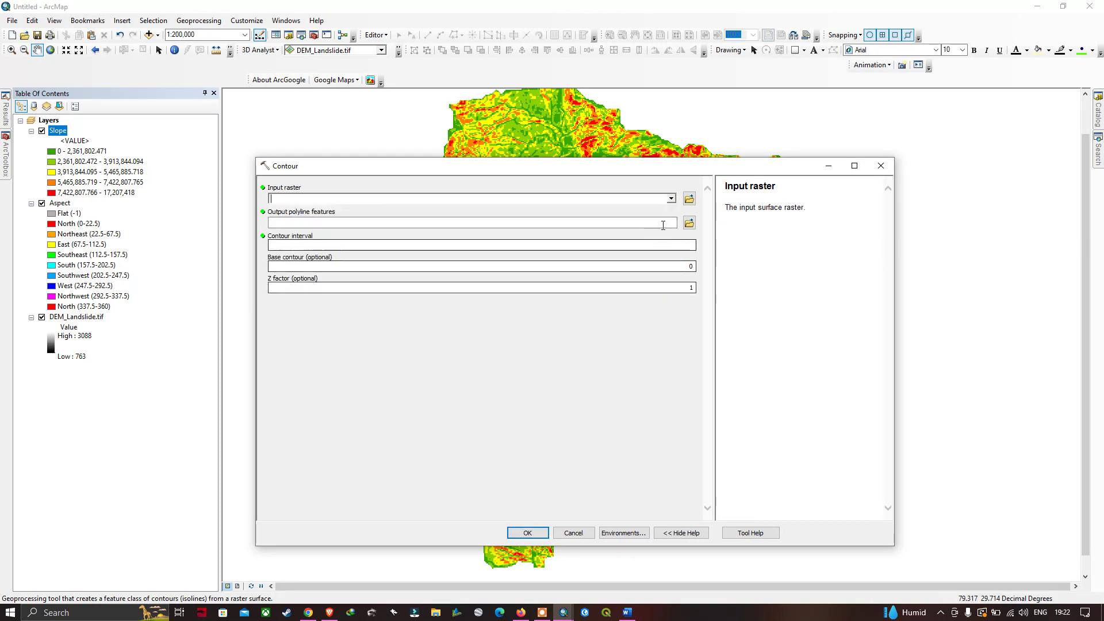
click(671, 198)
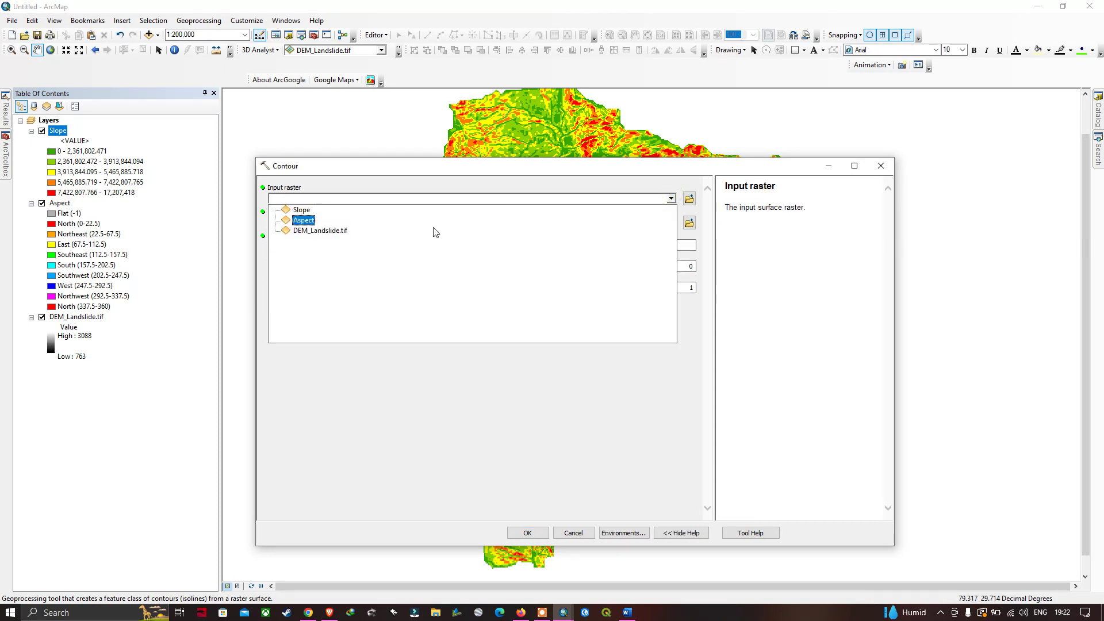
click(306, 231)
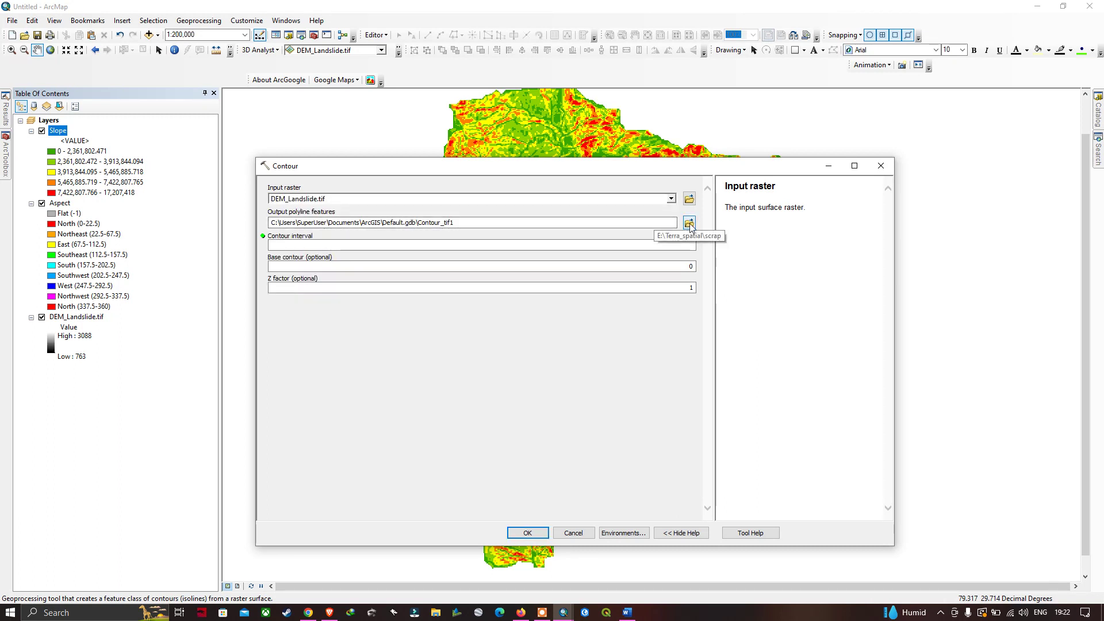
Step: Set the contour output polyline features to be saved as Contour in the scrap folder
click(688, 224)
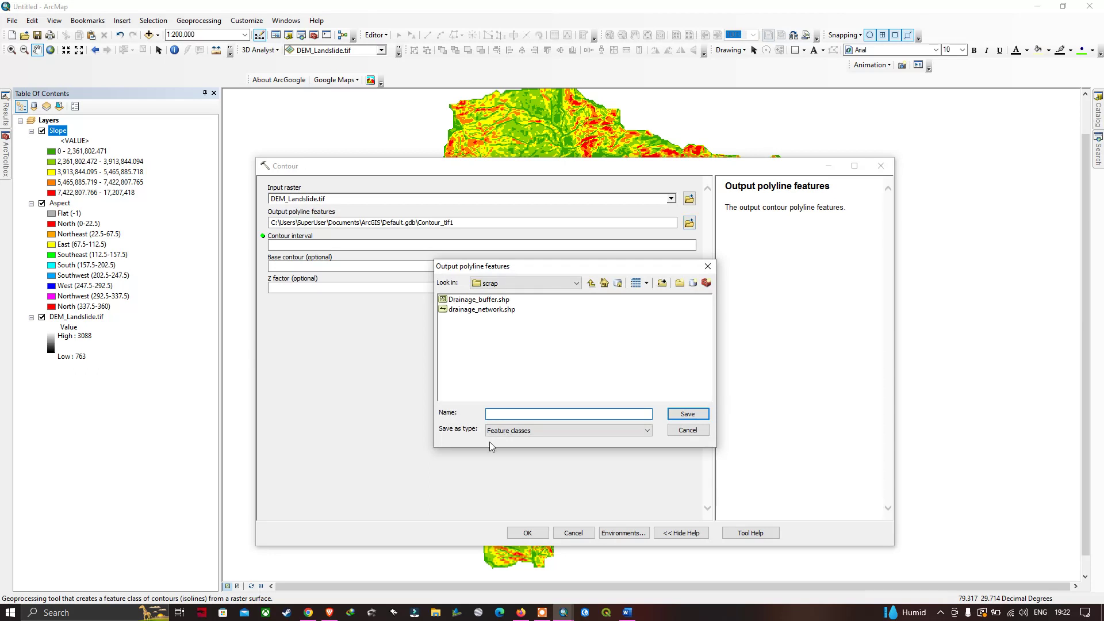
text(Contour)
click(685, 419)
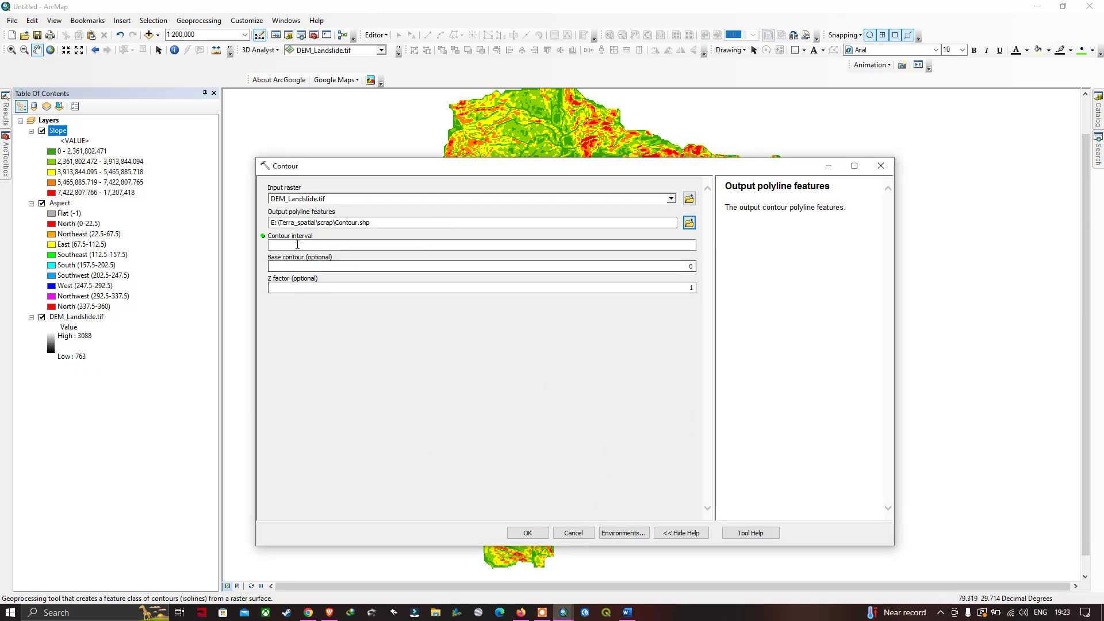
Step: Set the contour interval to 400 and run the Contour tool
click(673, 246)
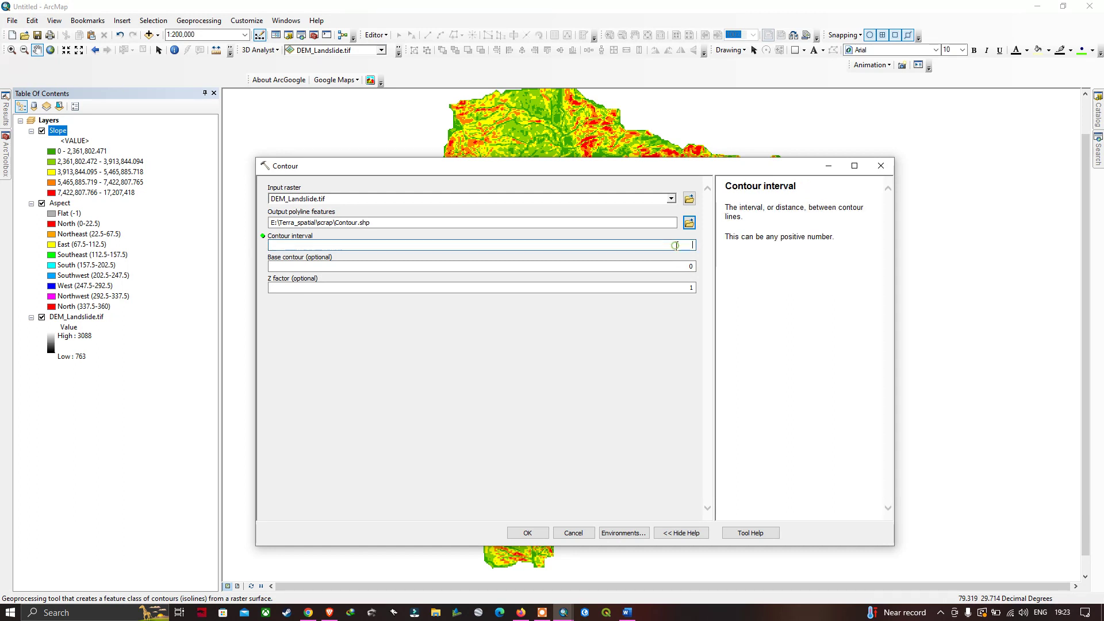
text(400)
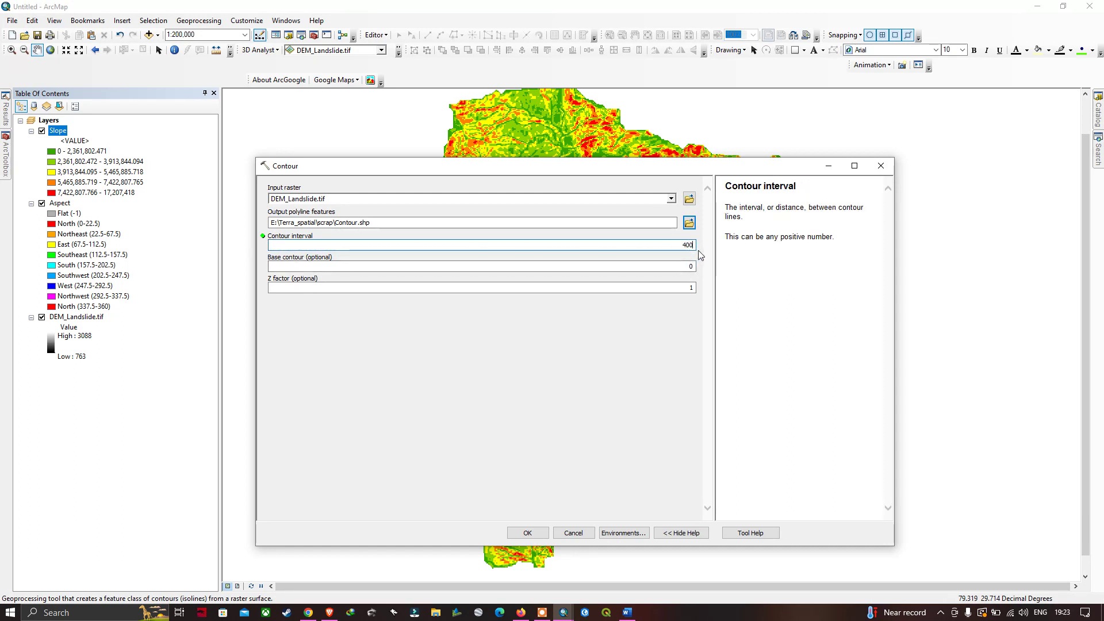
click(528, 533)
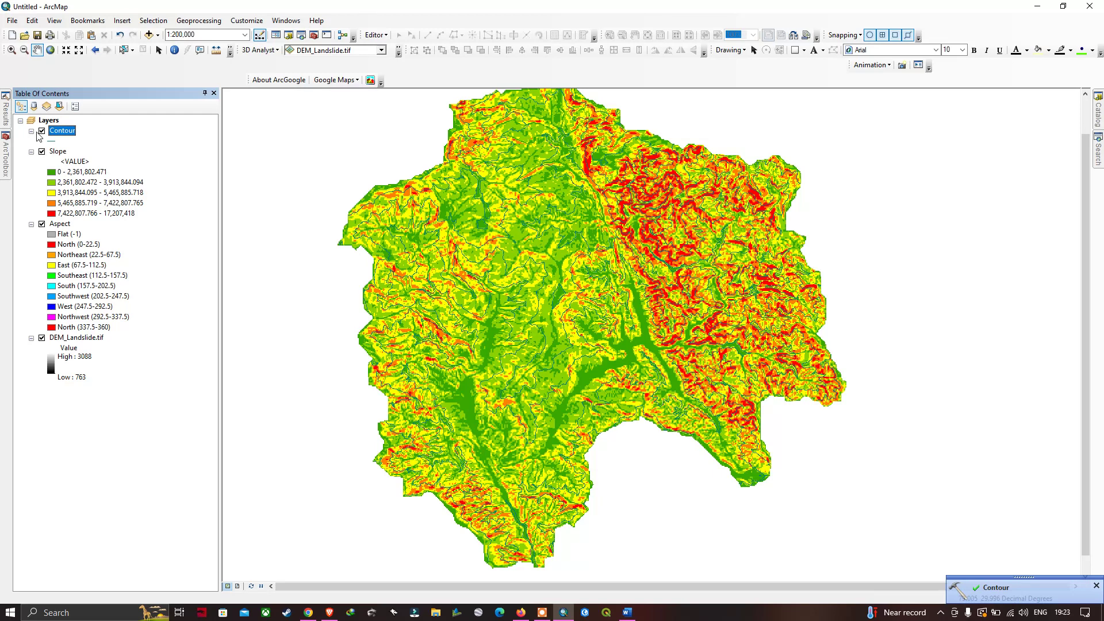
Step: Hide the Slope, Aspect and DEM_Landslide.tif layers so that only the contour lines are drawn
click(42, 152)
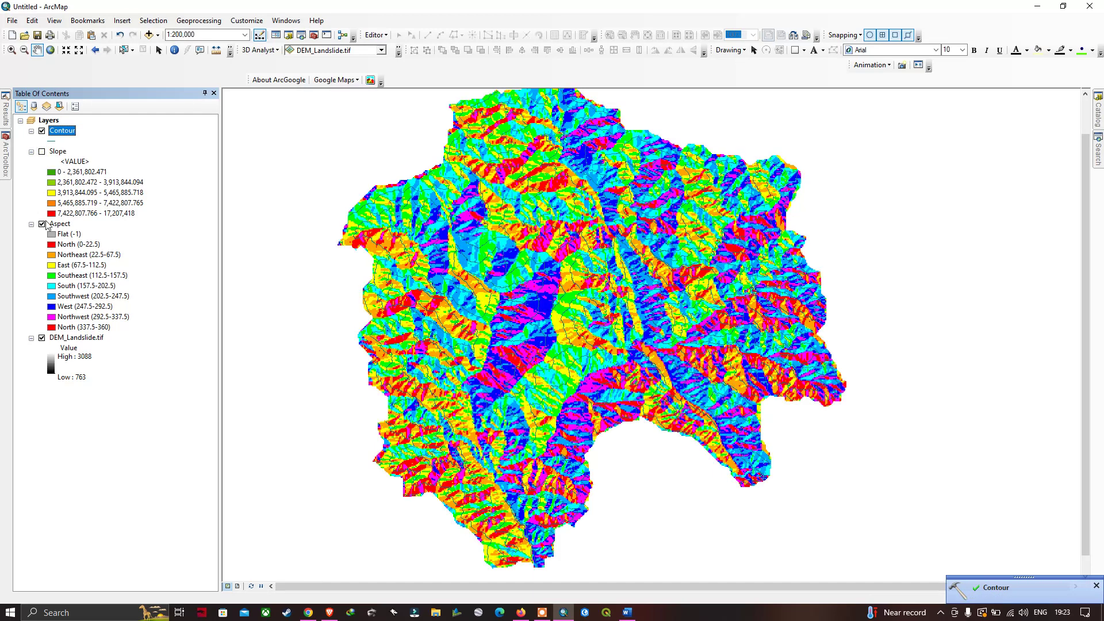
click(41, 225)
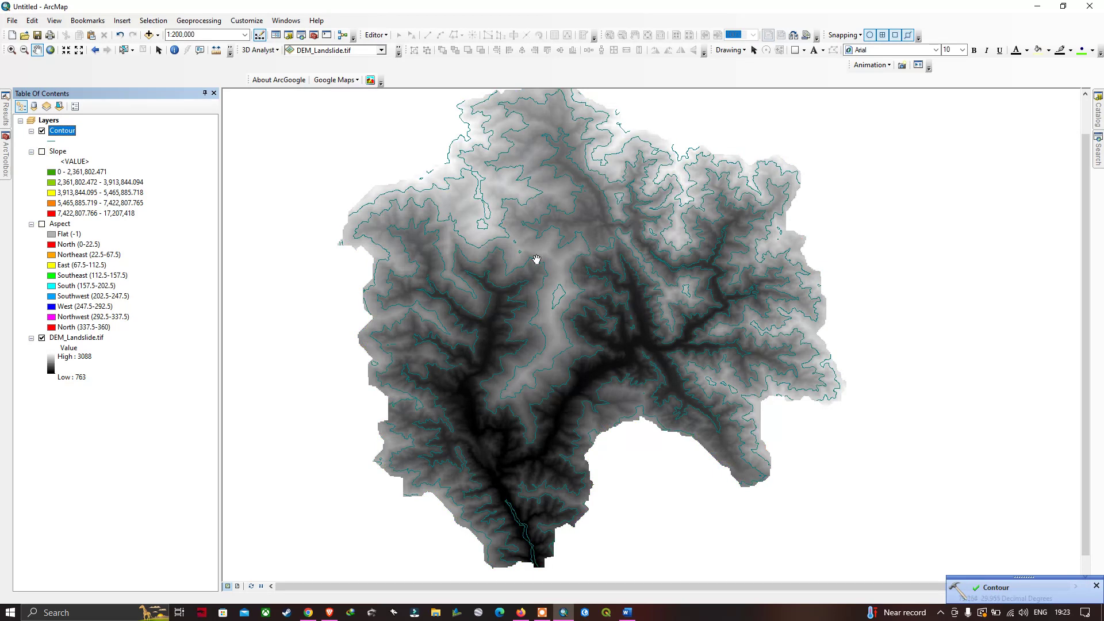
click(41, 338)
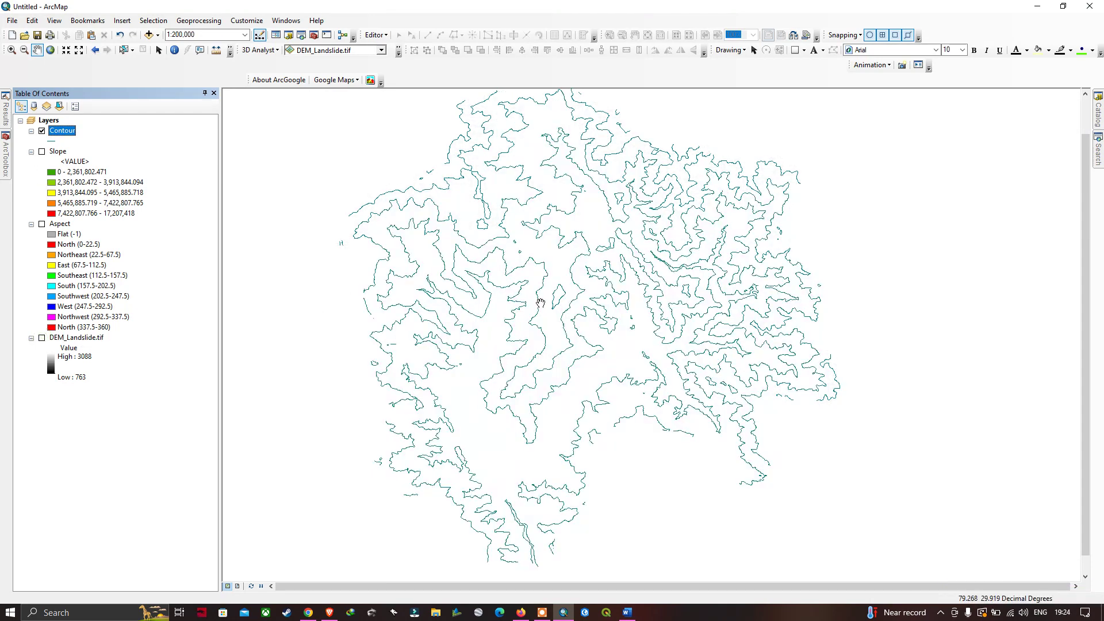
Step: Set the Contour layer's symbology to graduated colors based on the CONTOUR field
right_click(63, 133)
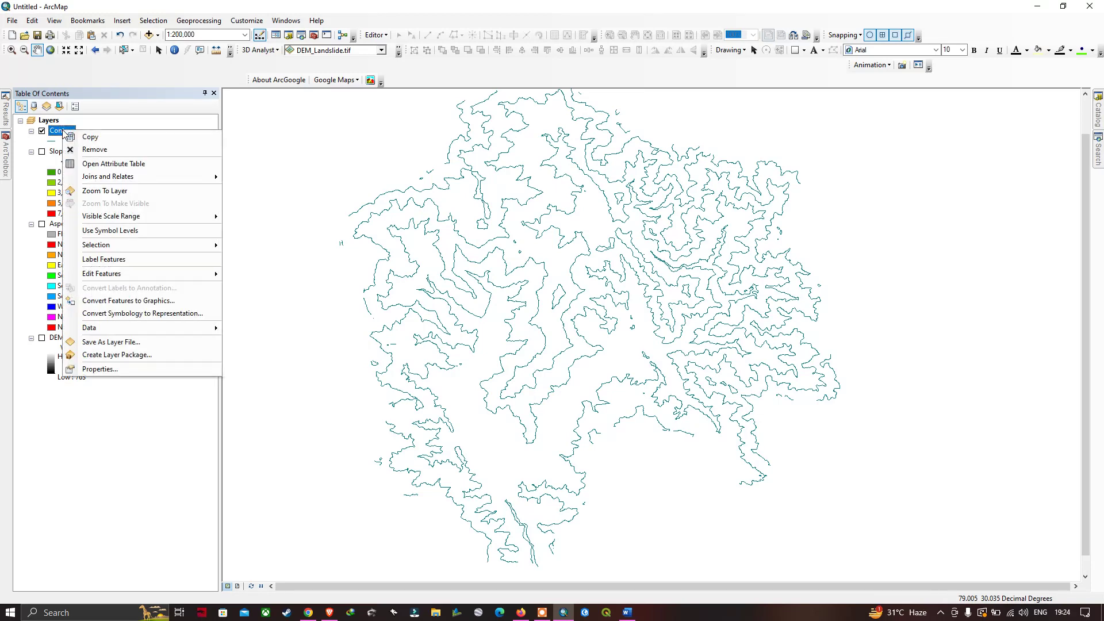
click(125, 370)
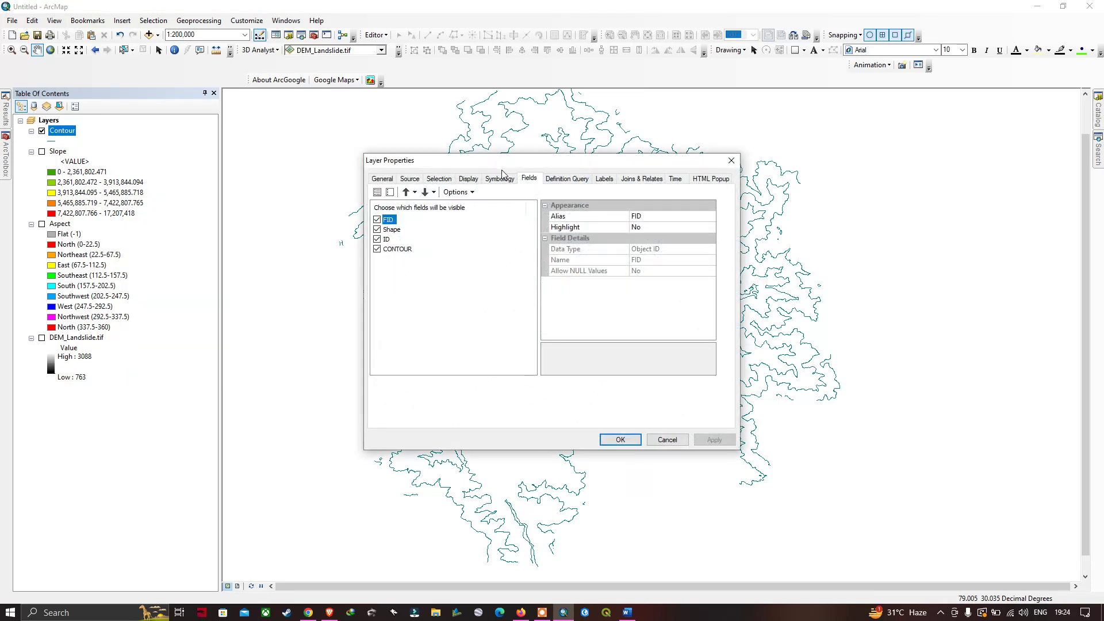
click(500, 178)
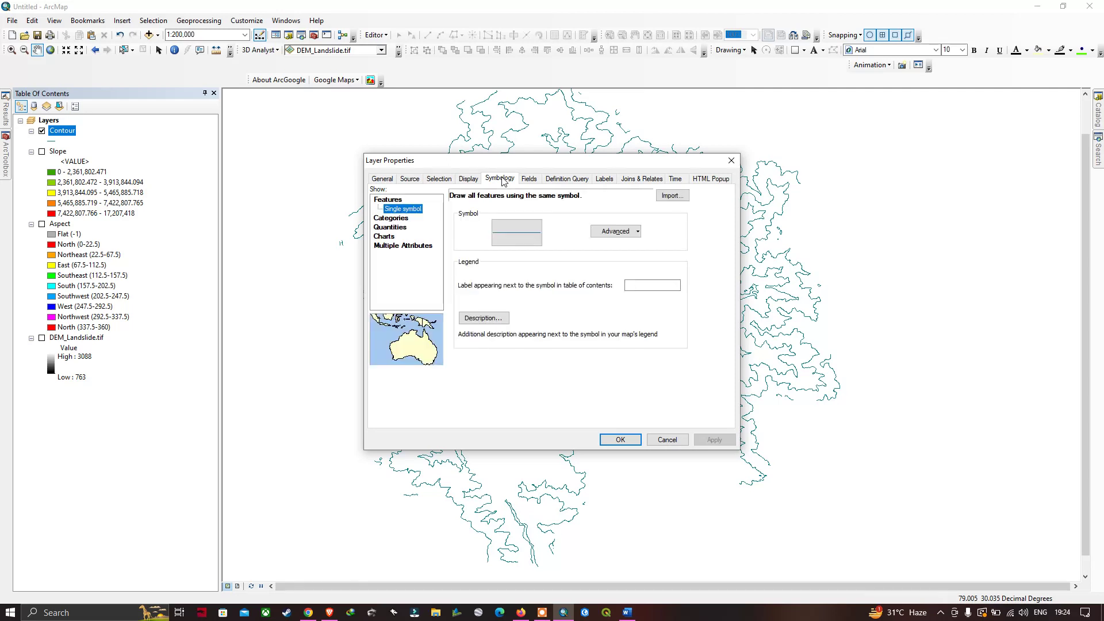
click(395, 228)
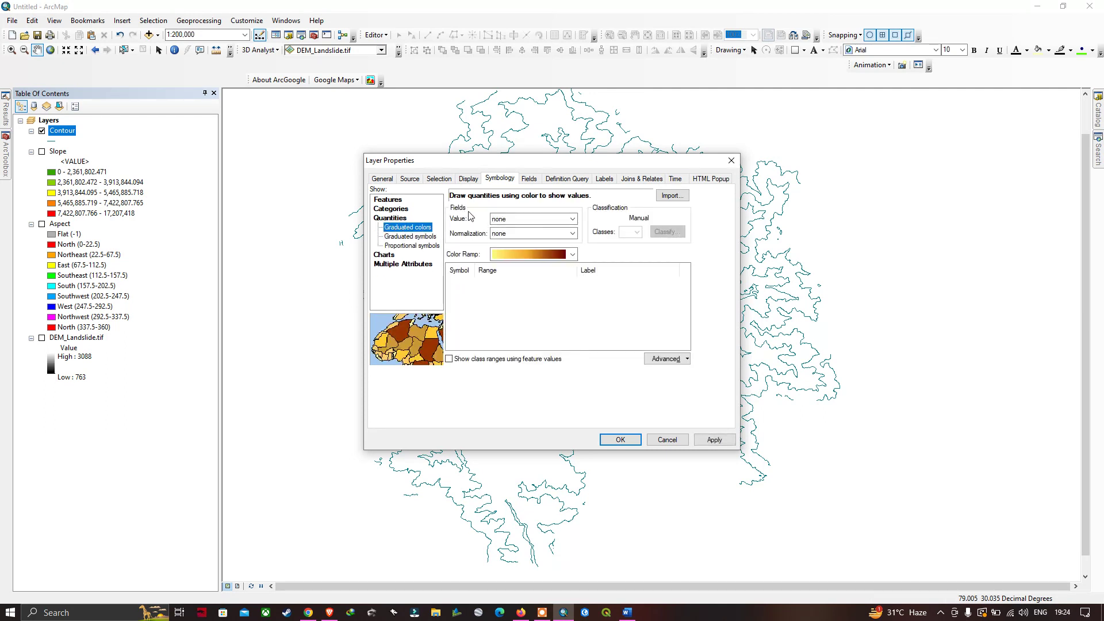
click(518, 219)
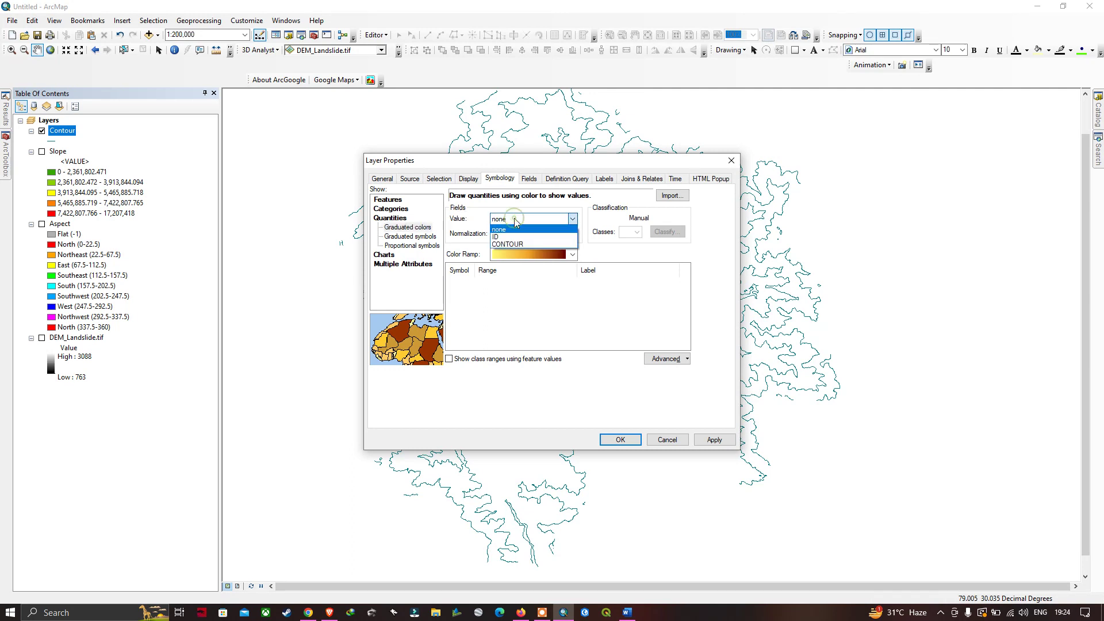
click(512, 242)
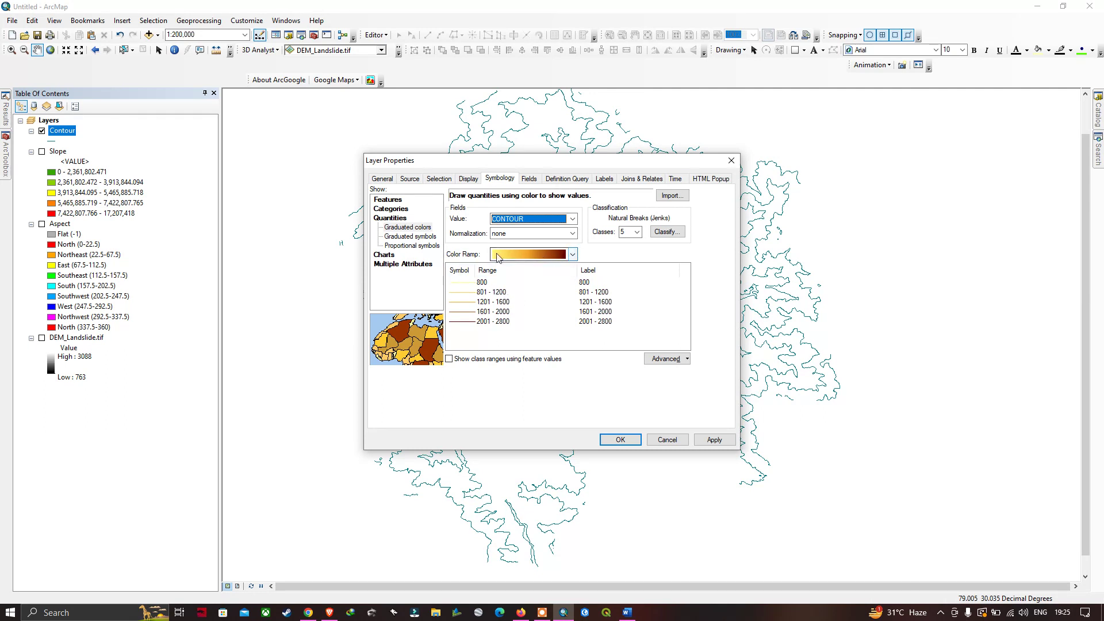
Step: Choose the orange-yellow-green-to-dark-blue color ramp for the contour classes and apply the symbology to the map
click(567, 257)
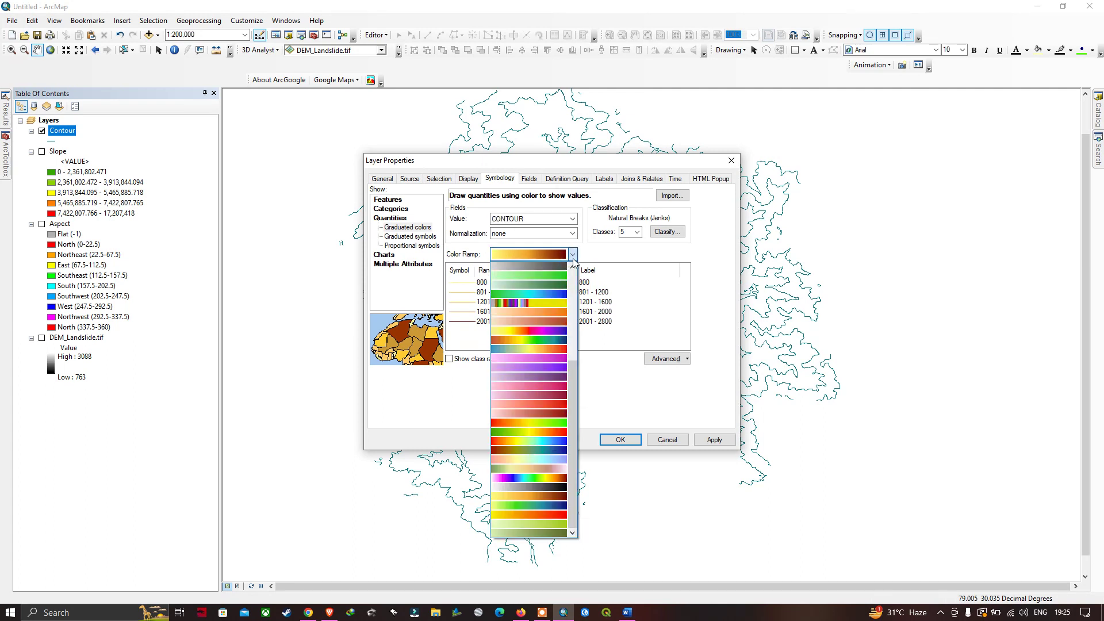
click(544, 349)
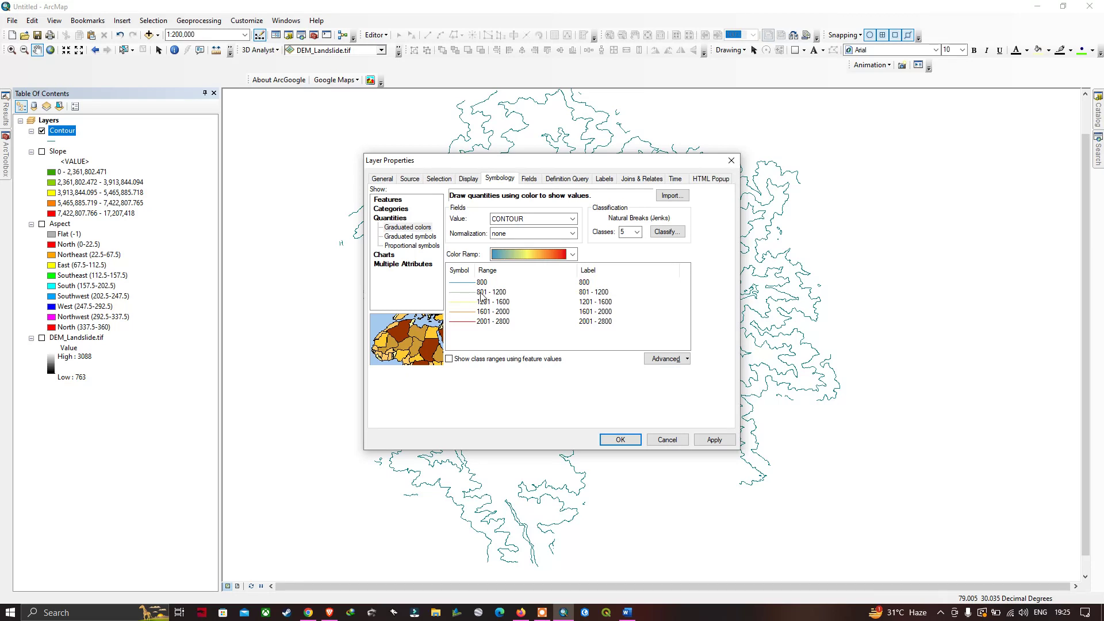
scroll(529, 254, down, 3)
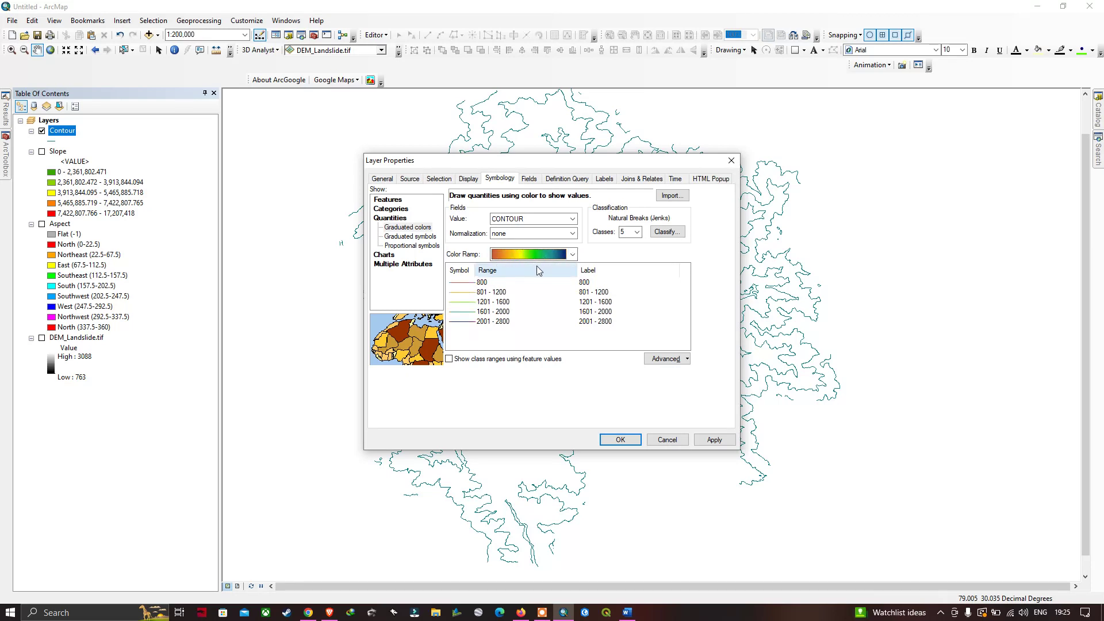
click(619, 440)
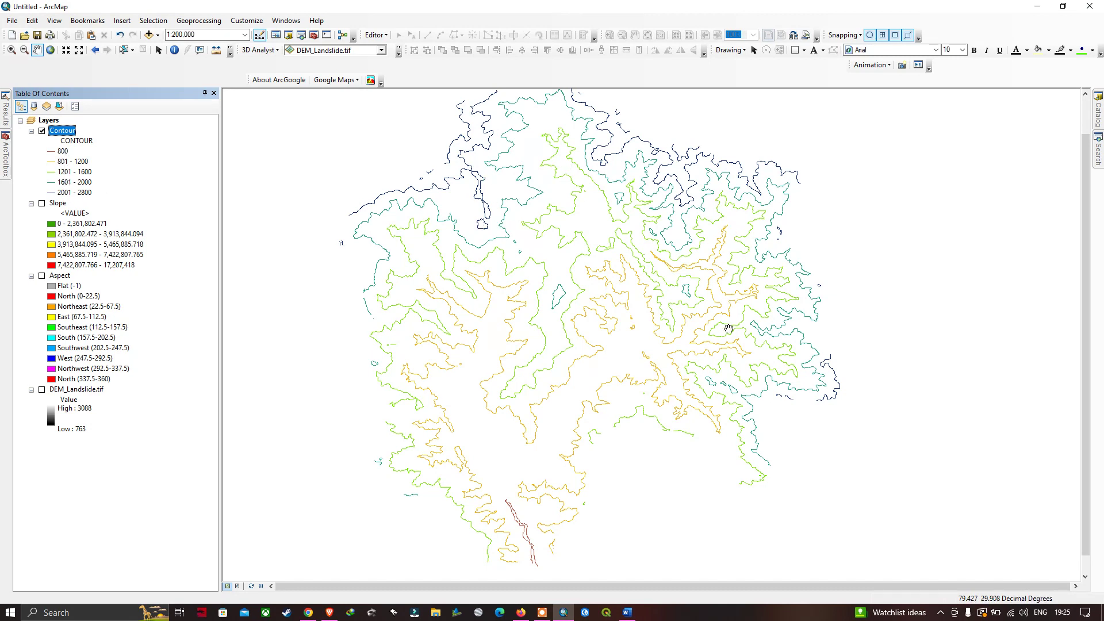
Step: Turn on labels for the Contour layer and set the label field to CONTOUR
right_click(67, 133)
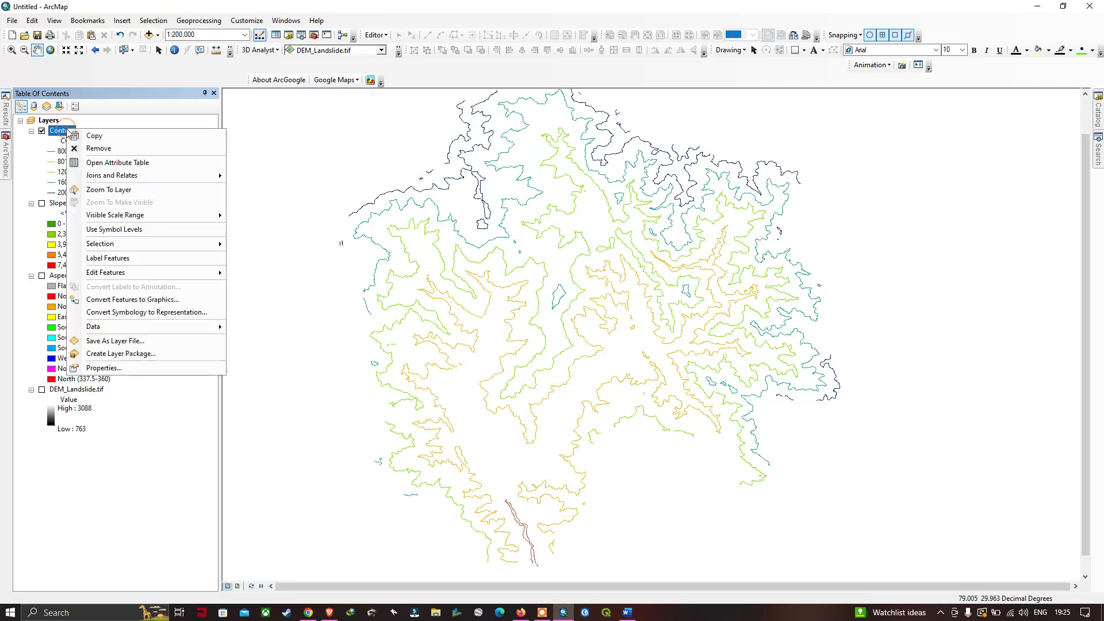
click(107, 259)
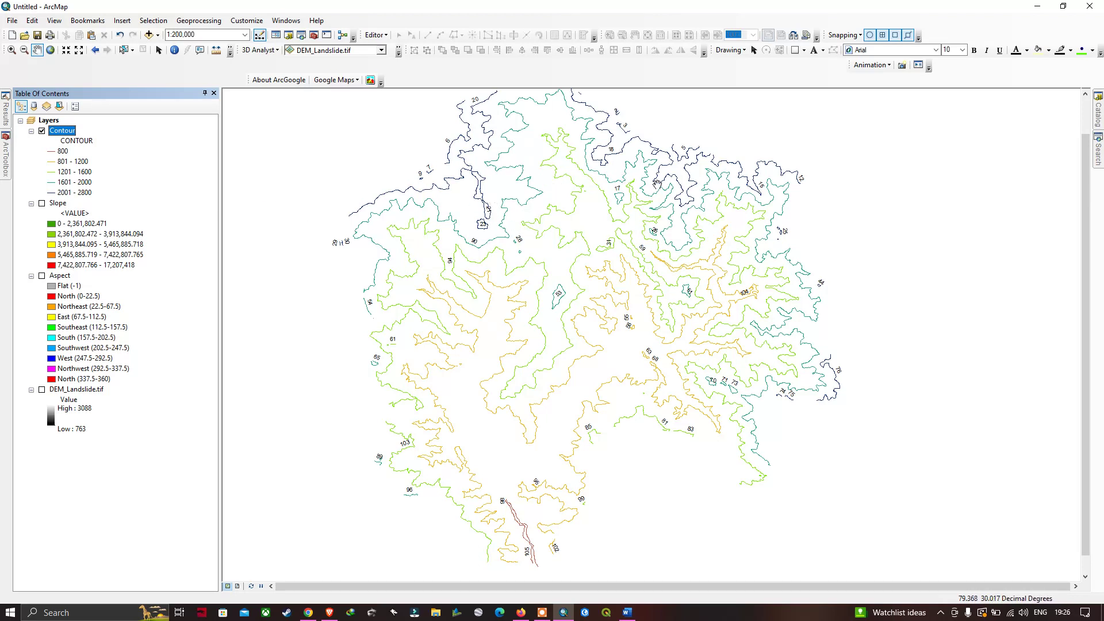
right_click(70, 137)
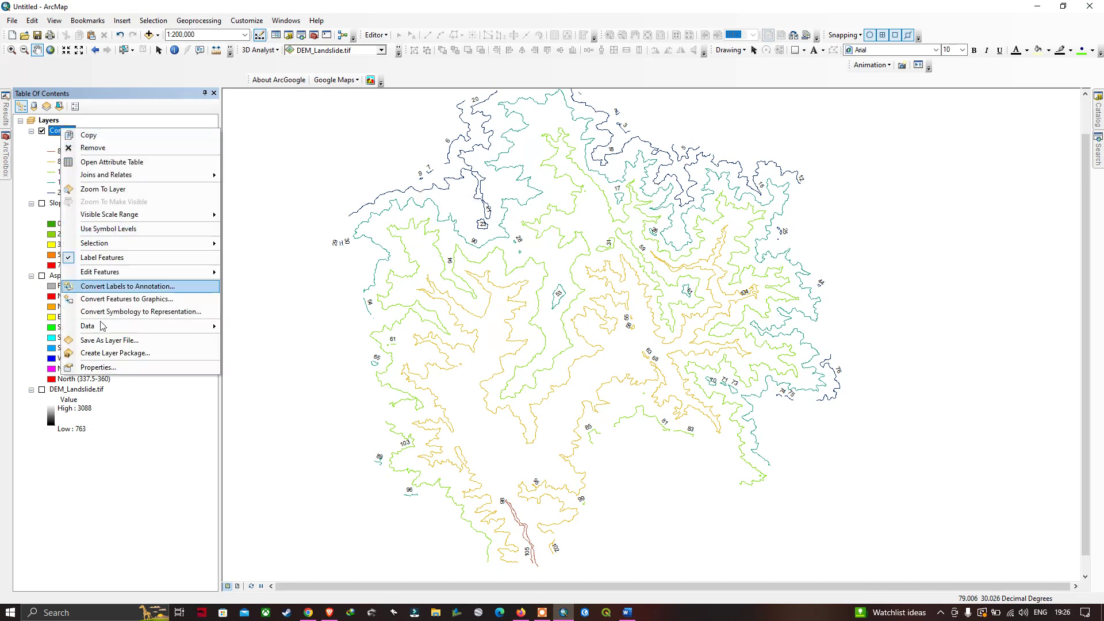
click(93, 367)
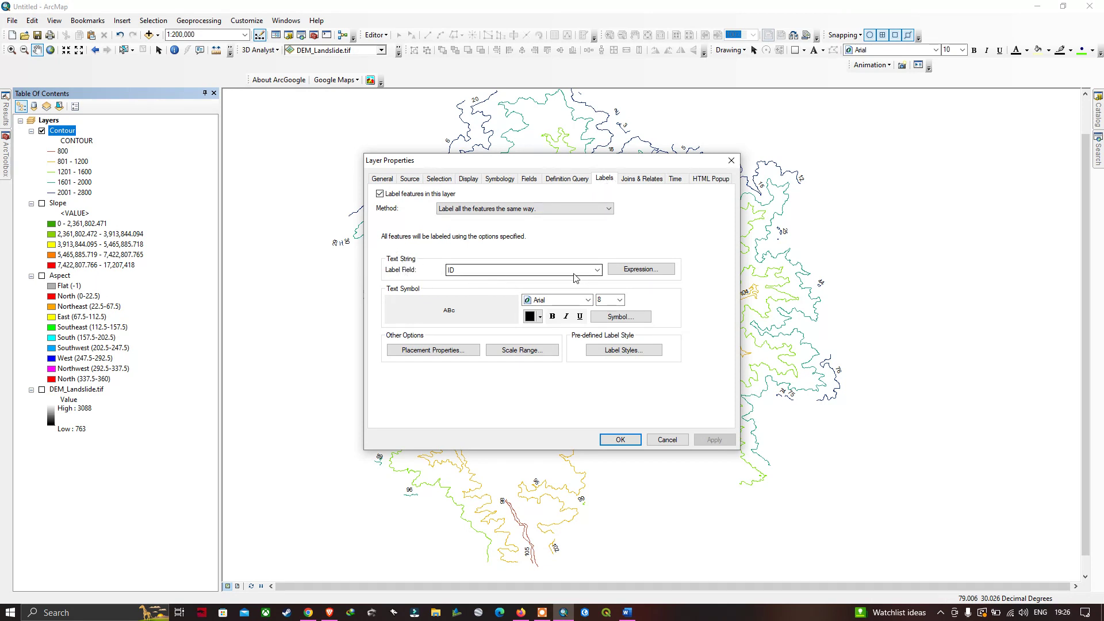
click(595, 272)
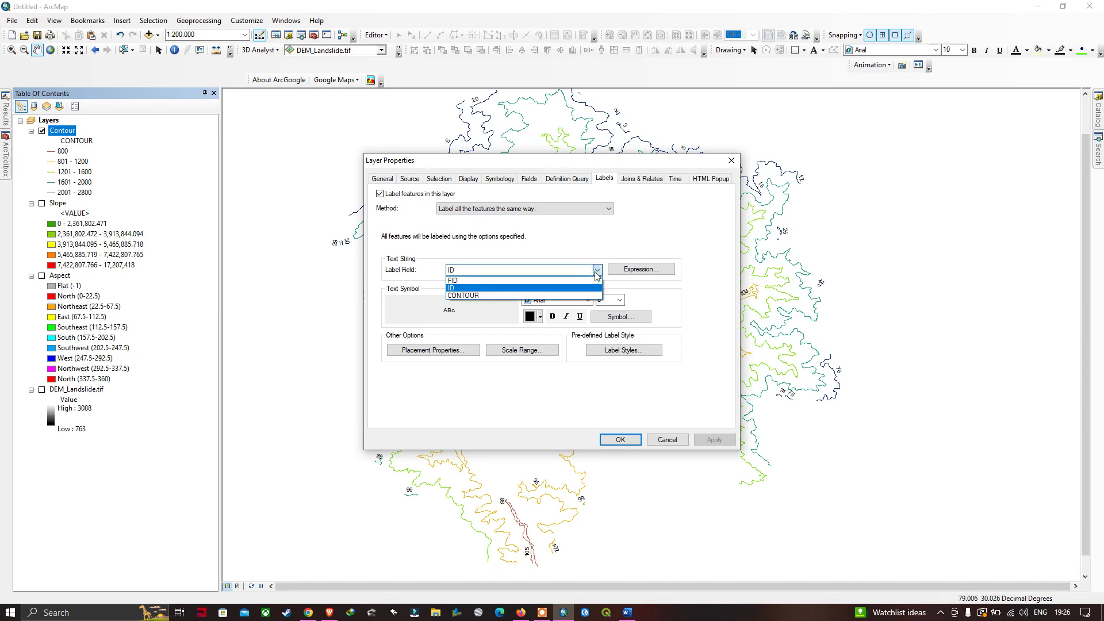
click(463, 296)
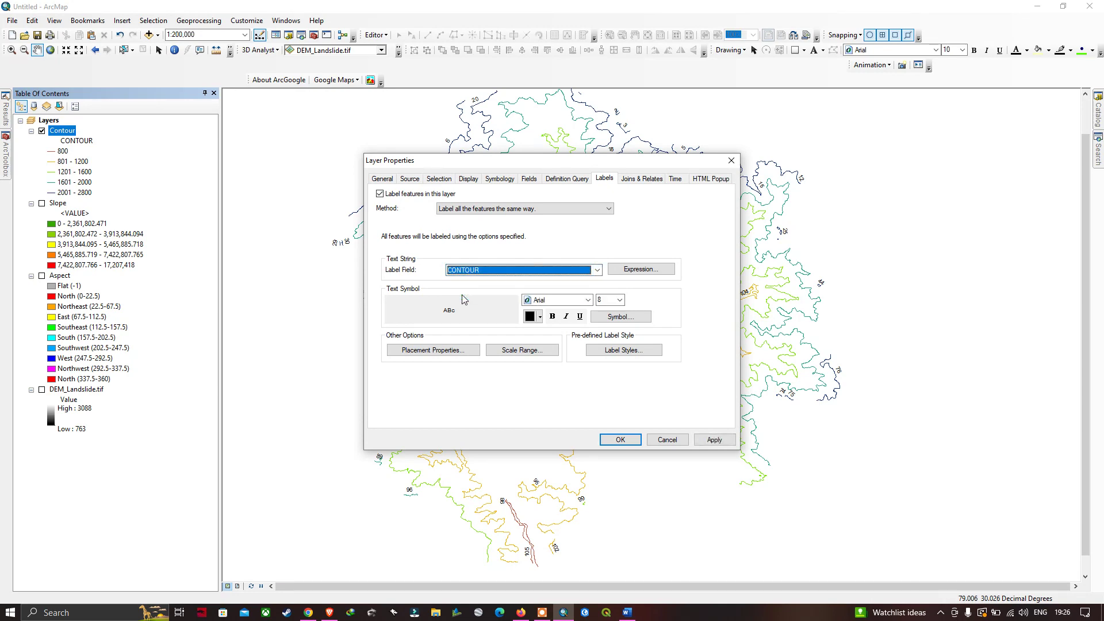
click(627, 443)
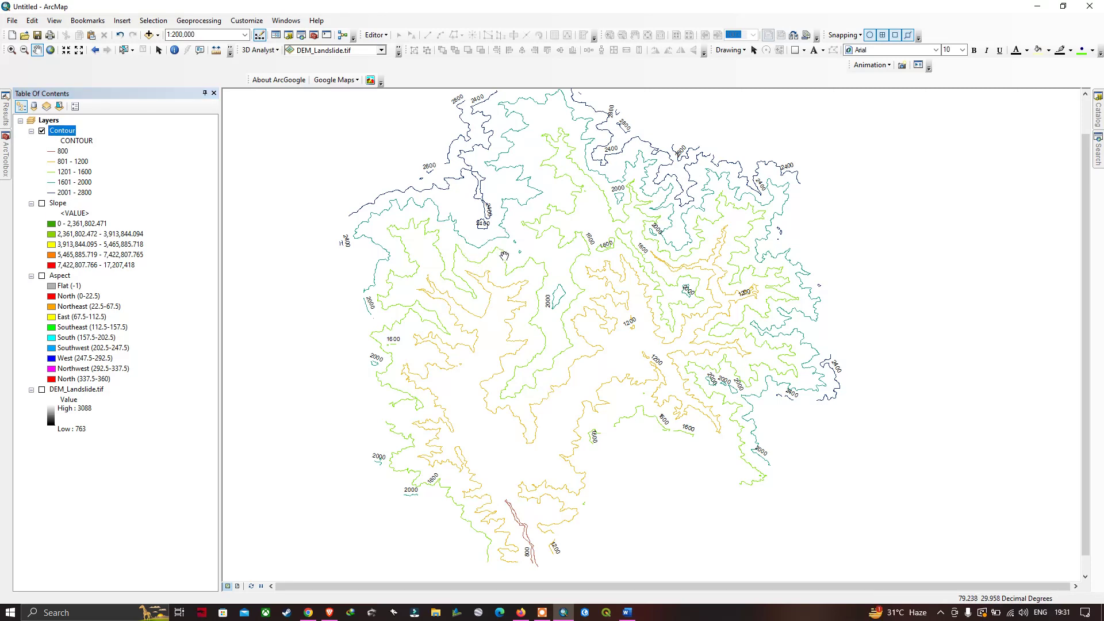
Step: Start the Spatial Analyst Hillshade tool, read the Hillshade notes in the Word document, and set DEM_Landslide.tif as the input raster
click(7, 157)
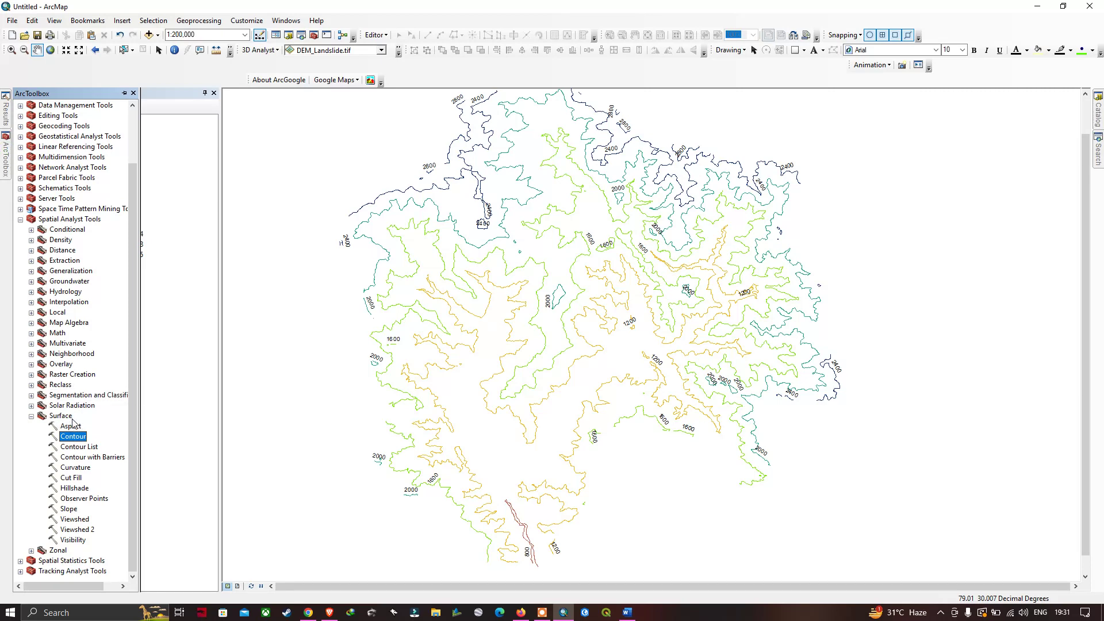
double_click(87, 490)
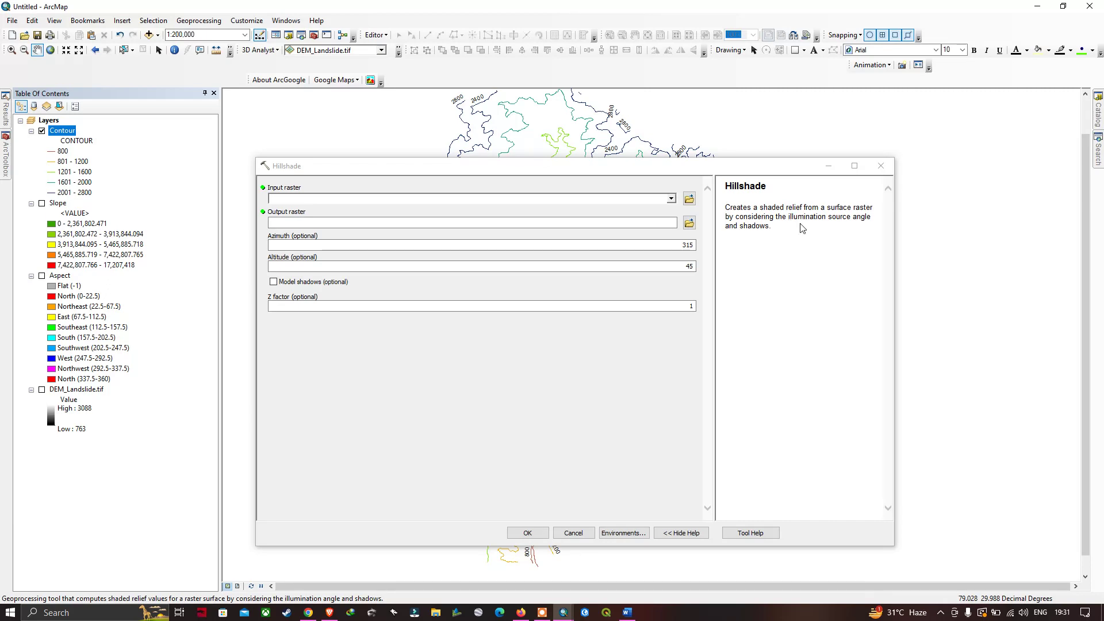
key(alt+Tab)
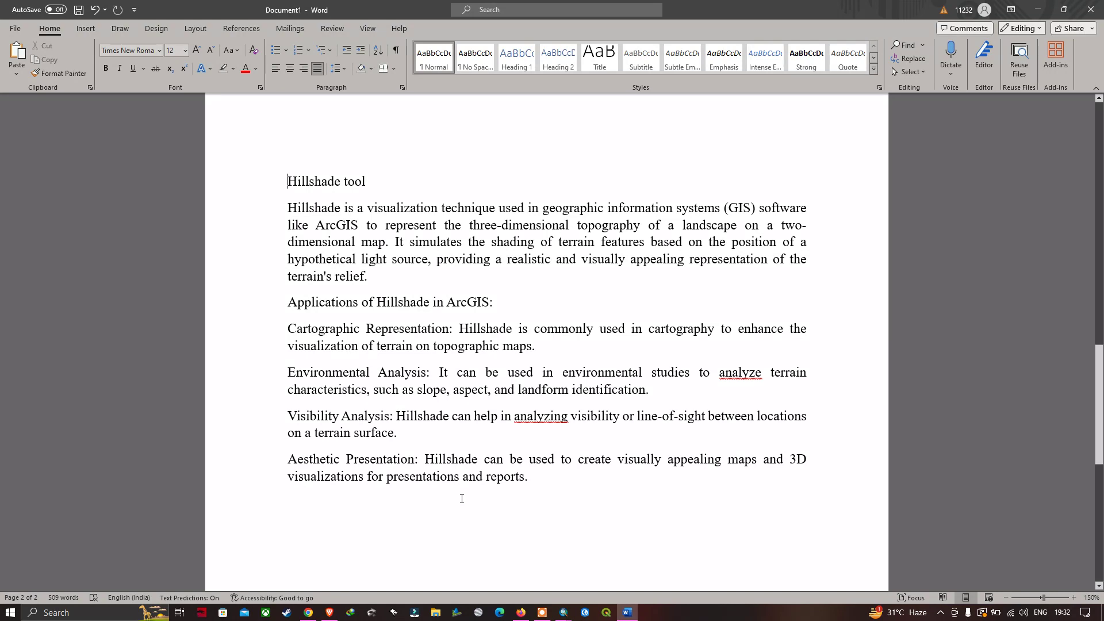
key(alt+Tab)
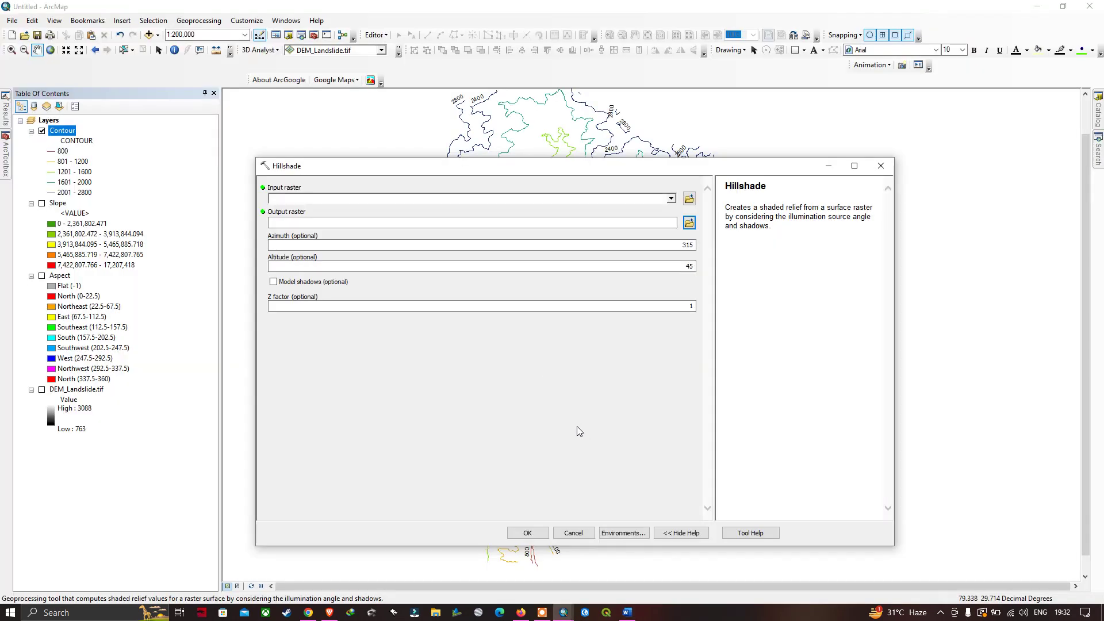
click(672, 198)
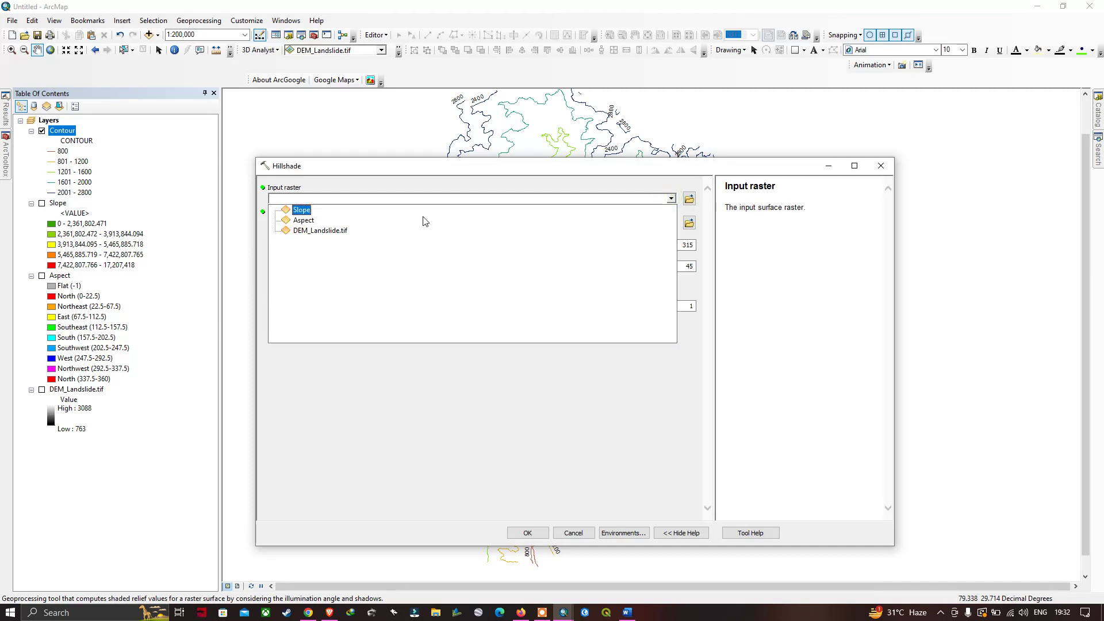
click(308, 229)
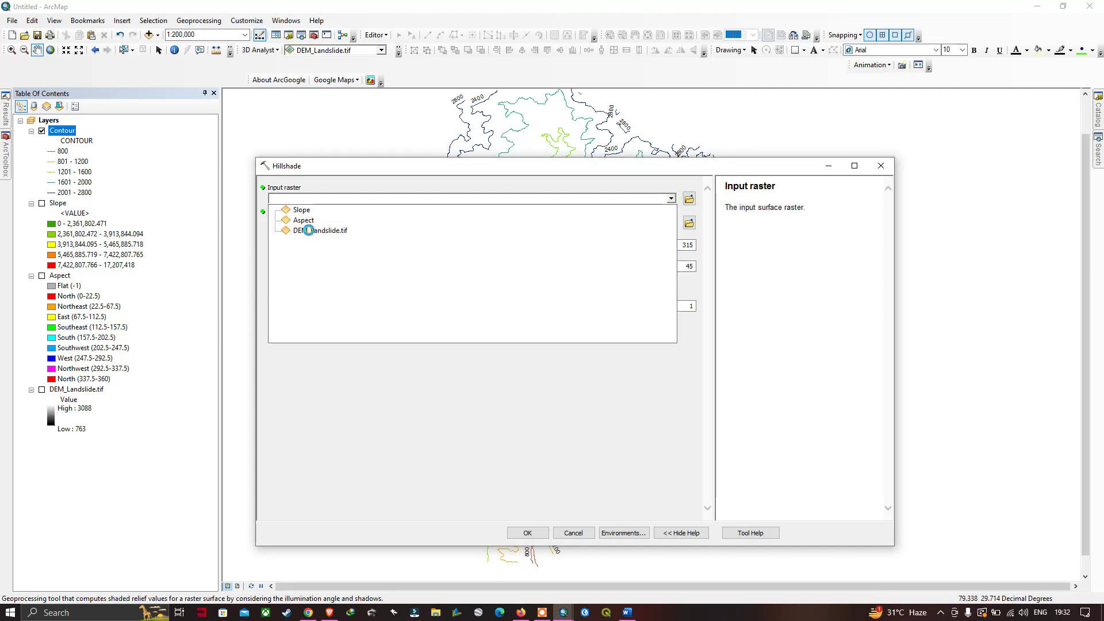
Step: Save the output raster as Hillshade in the scrap folder and run the tool with azimuth 315, altitude 45 and Z factor 1
click(689, 222)
text(Hillshade)
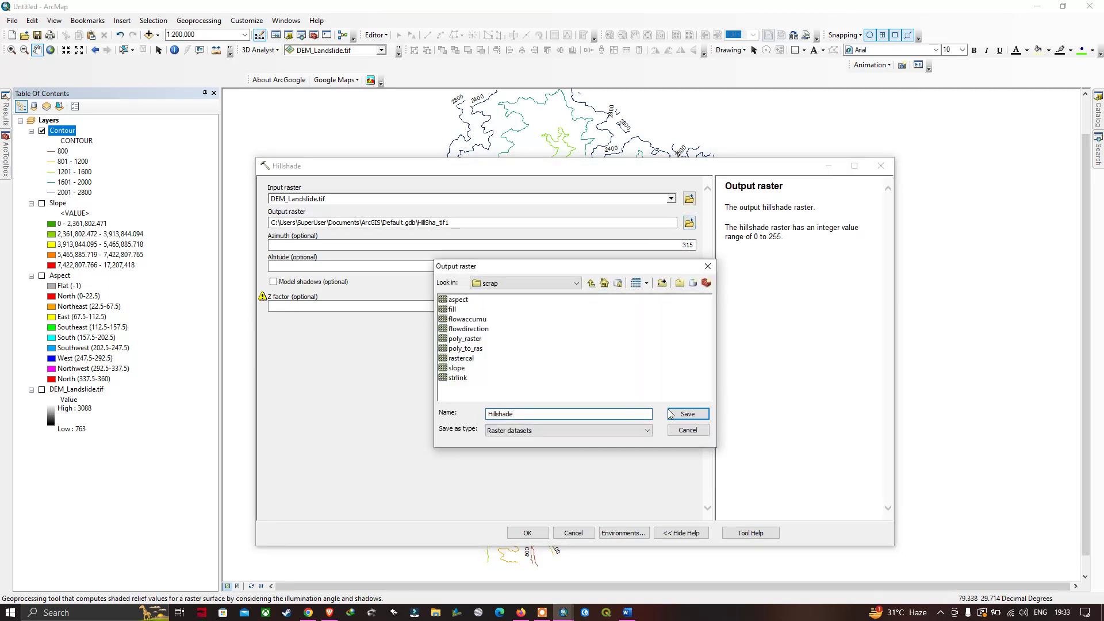
click(687, 414)
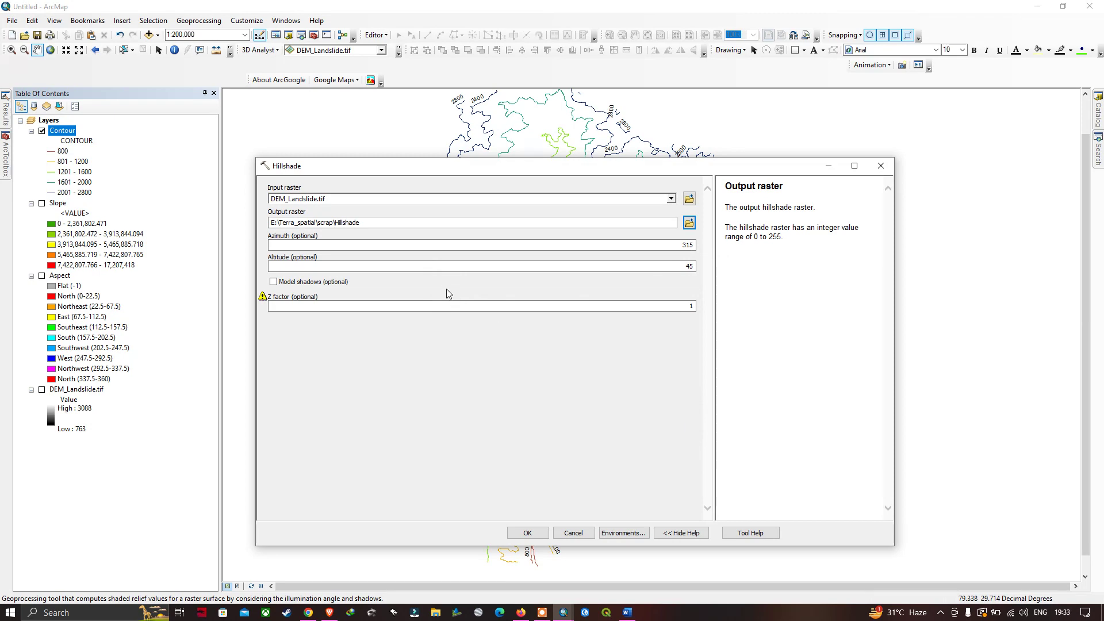
click(526, 532)
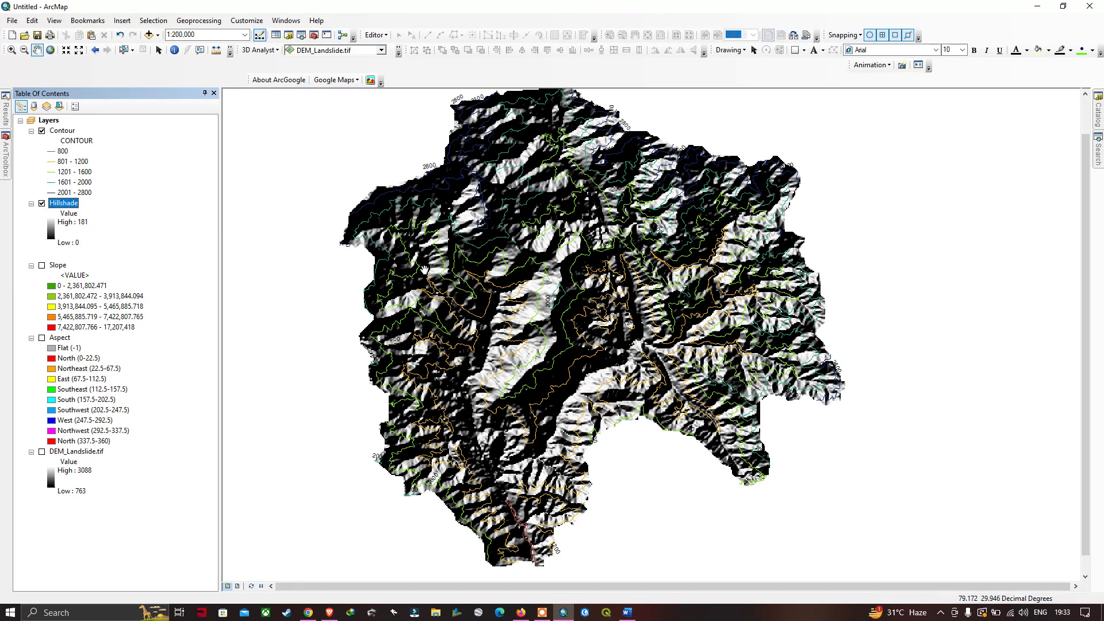
Step: Hide the Contour layer and move the Hillshade layer above it in the layer order
click(41, 131)
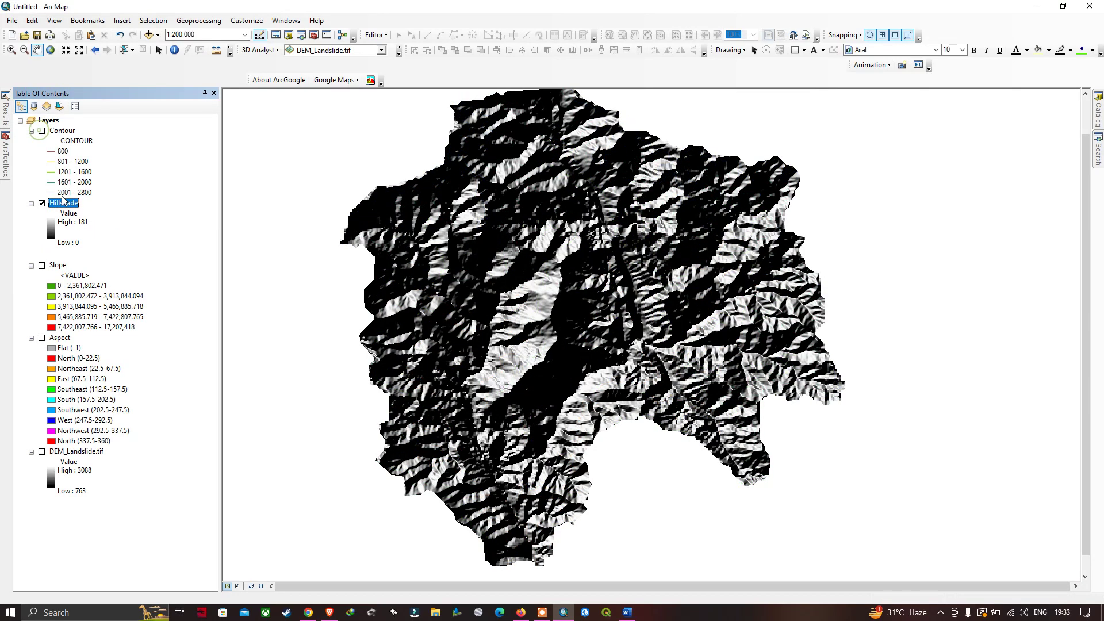
drag(63, 203, 63, 128)
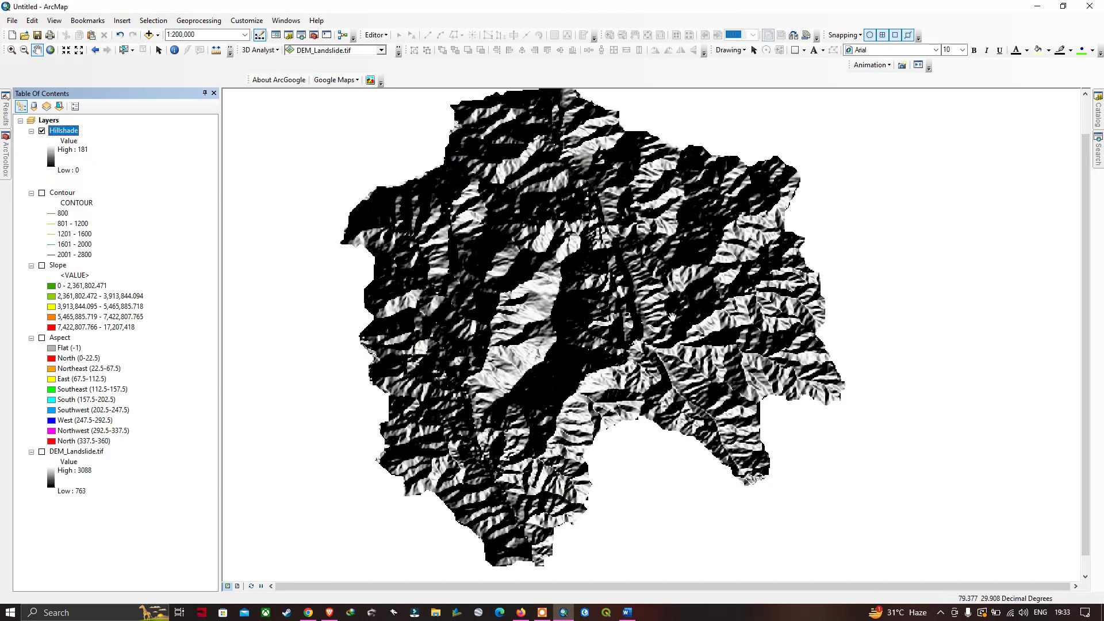
scroll(674, 324, up, 2)
scroll(673, 325, down, 2)
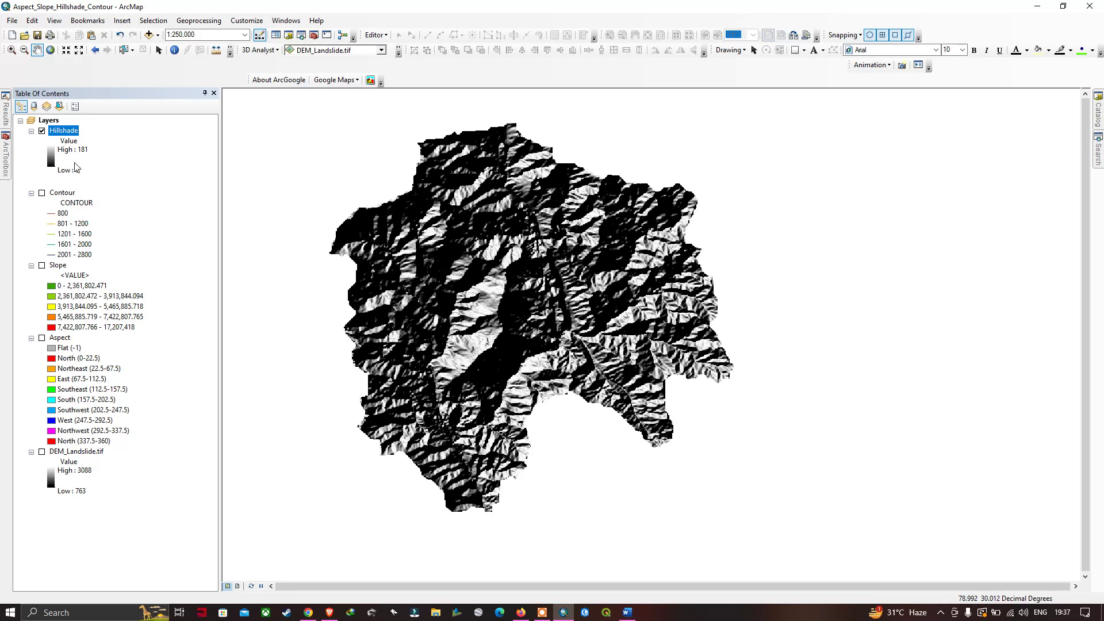
Step: Look through the color ramps available for the Hillshade layer and accept the black-to-white ramp
click(51, 157)
click(148, 193)
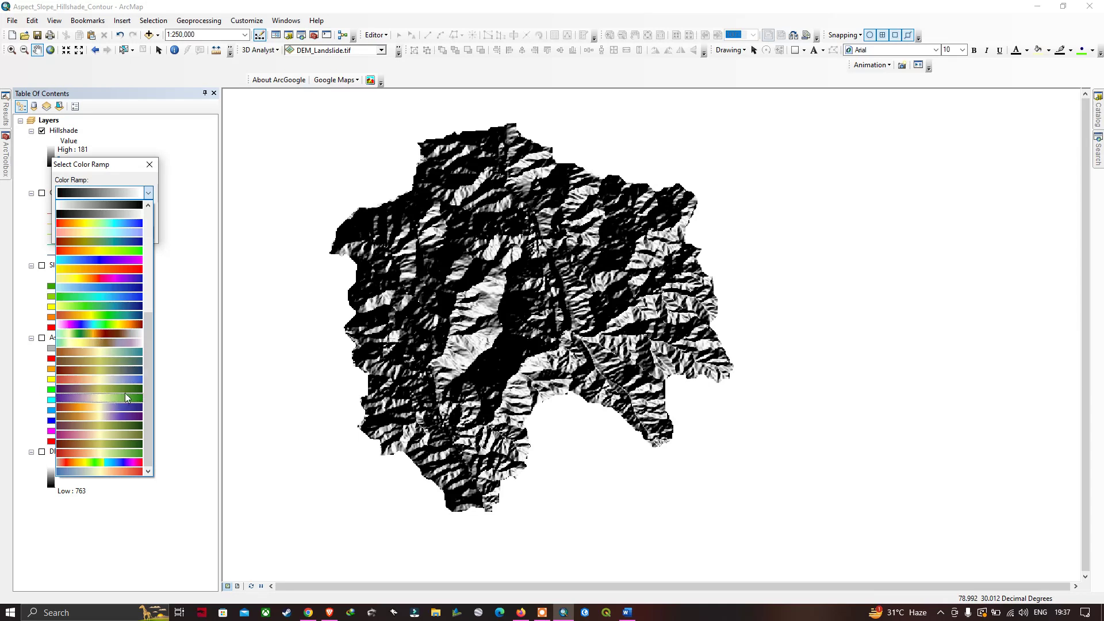
click(119, 179)
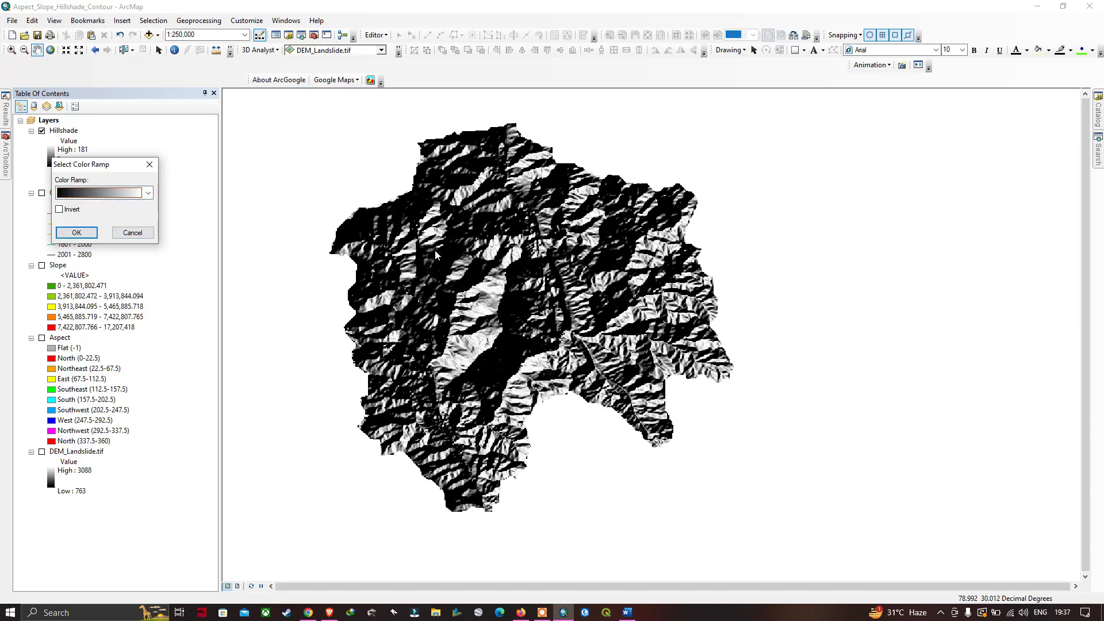
click(81, 231)
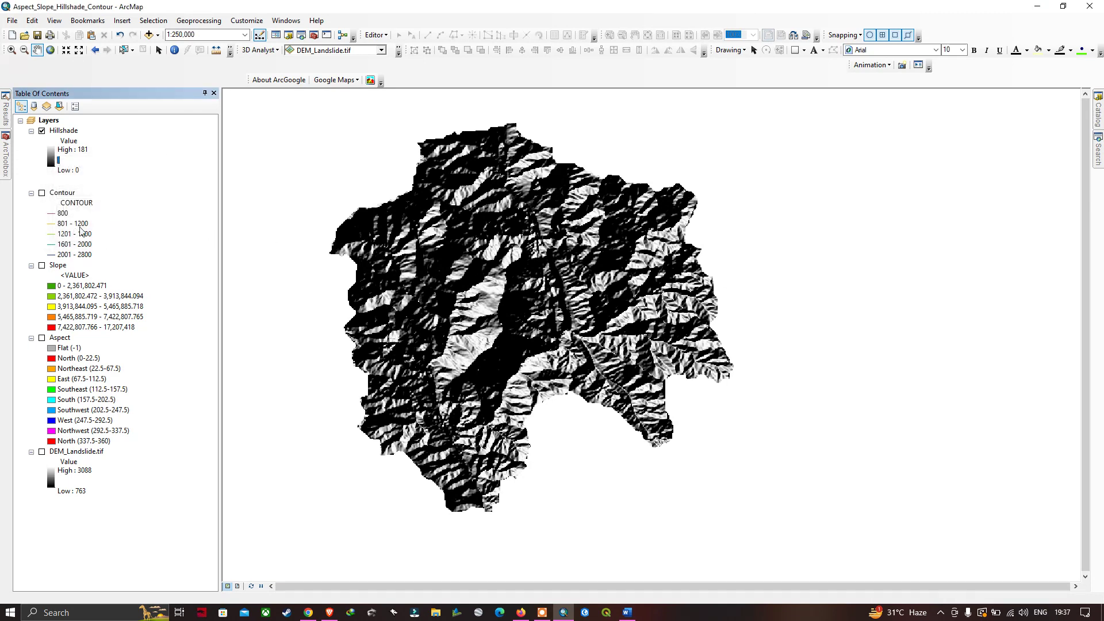
Step: Review the Contour, Slope and Aspect results in turn by switching layer visibility, ending with only the Aspect layer drawn
click(41, 192)
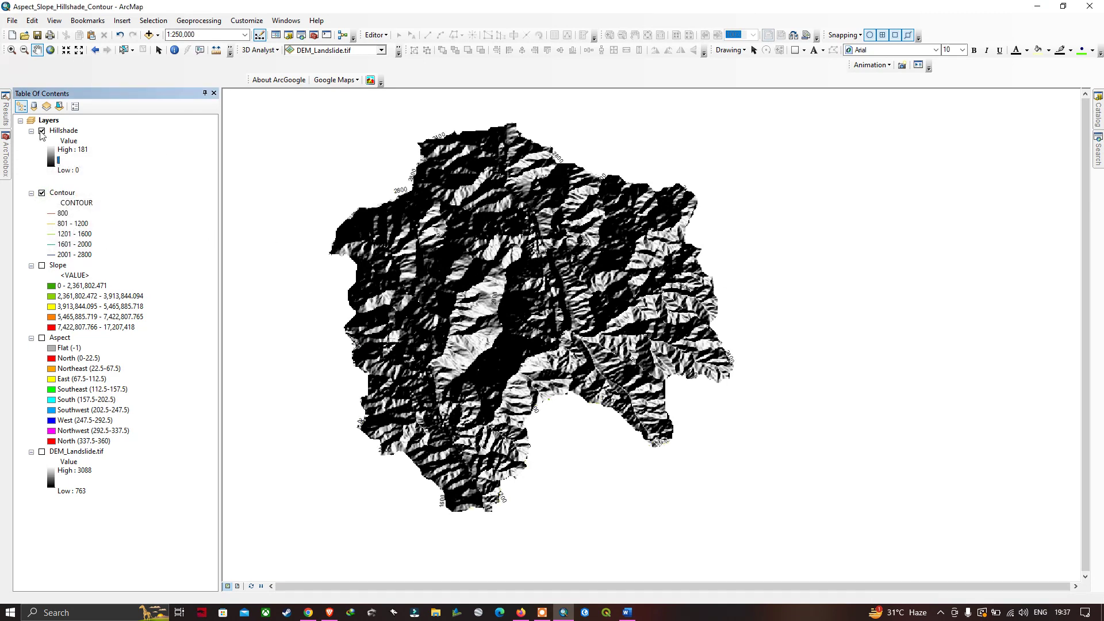
click(41, 131)
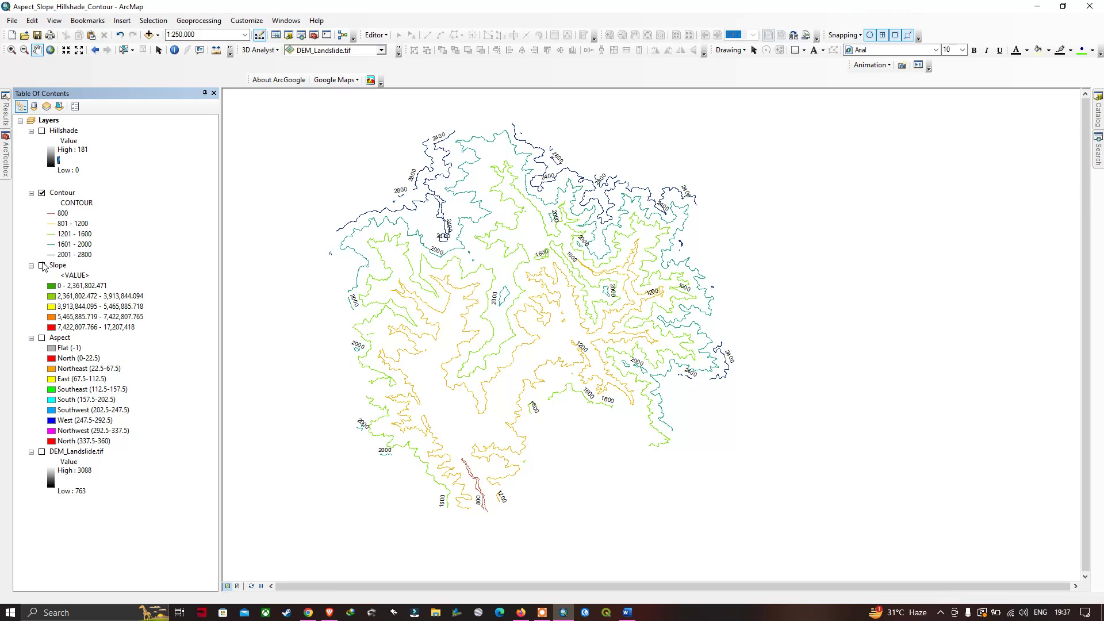
click(42, 266)
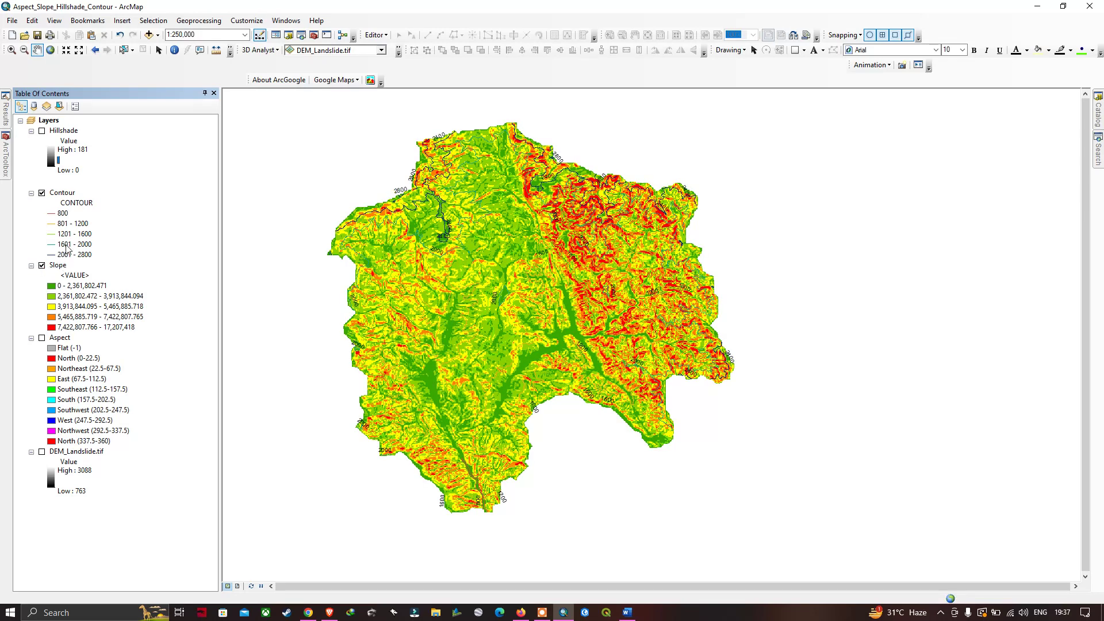
click(41, 193)
click(42, 265)
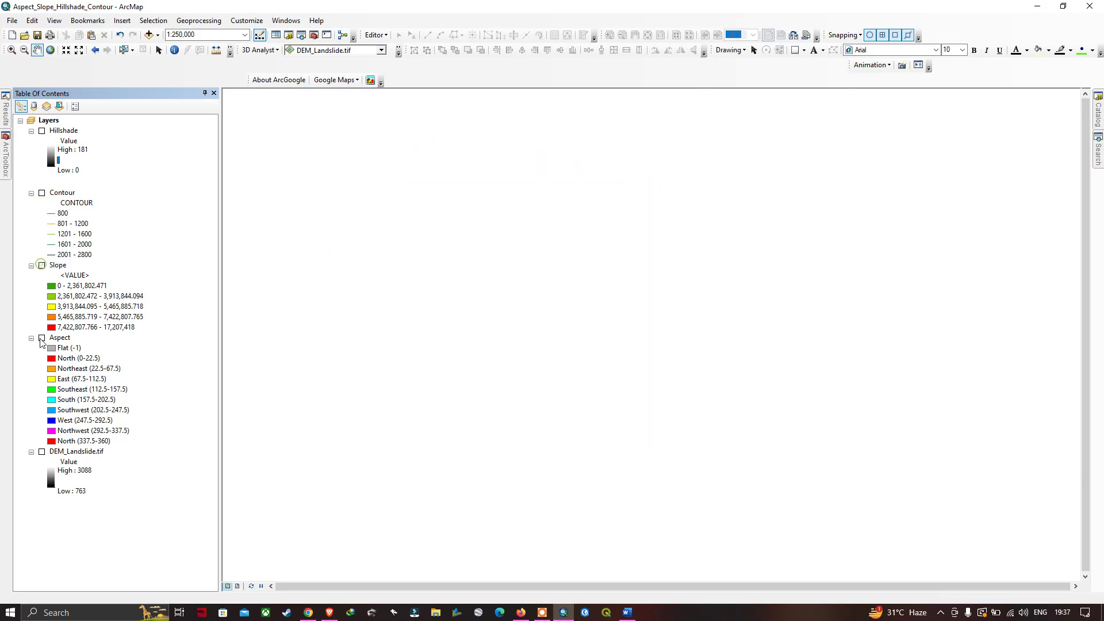
click(42, 338)
drag(533, 281, 561, 287)
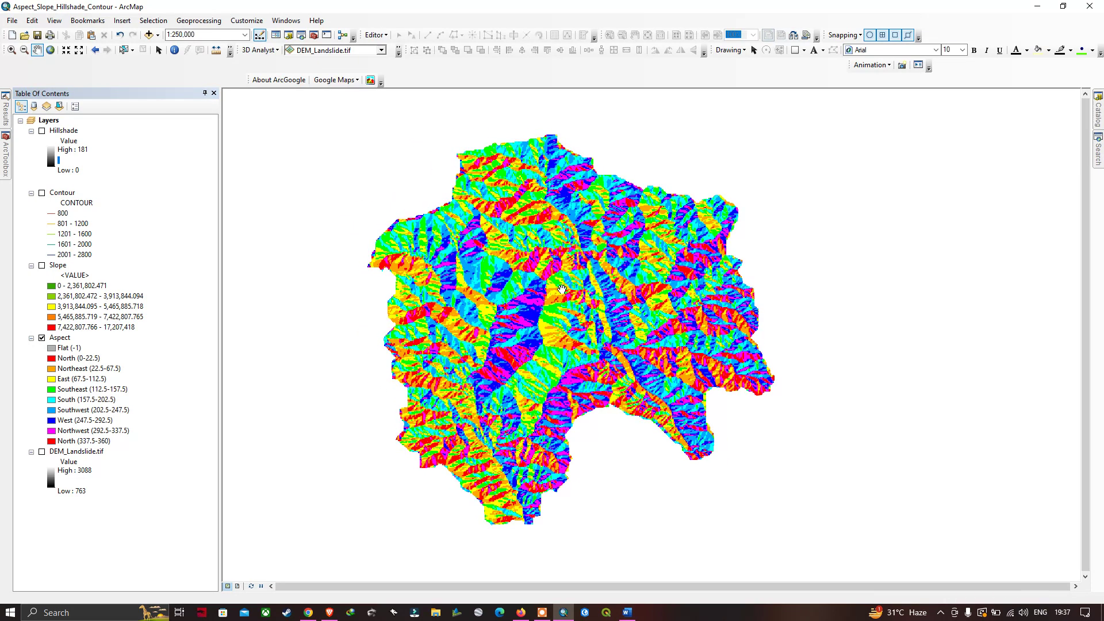